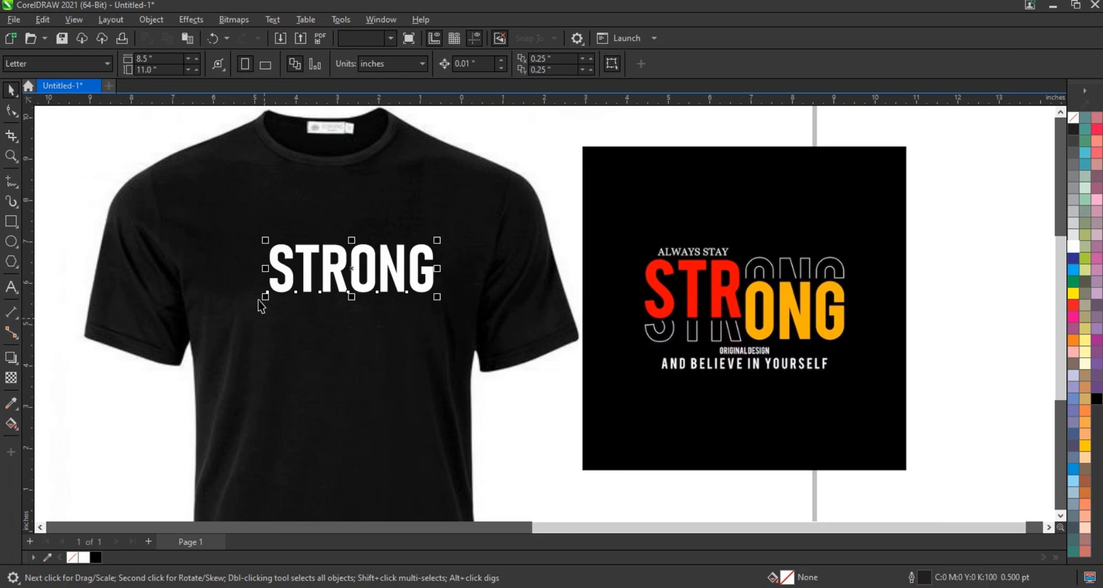
Enlarge the STRONG text on the shirt to about 5.28 inches wide and break it apart into single letters
{"action": "left_click_drag", "start_coordinate": [263, 297], "coordinate": [218, 311]}
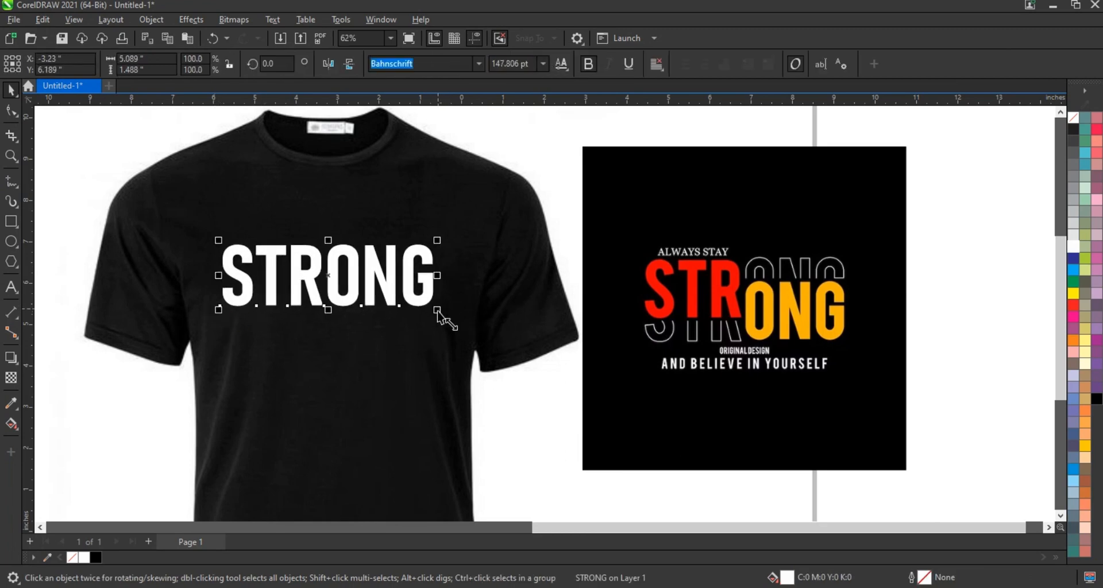
{"action": "left_click_drag", "start_coordinate": [438, 311], "coordinate": [442, 319]}
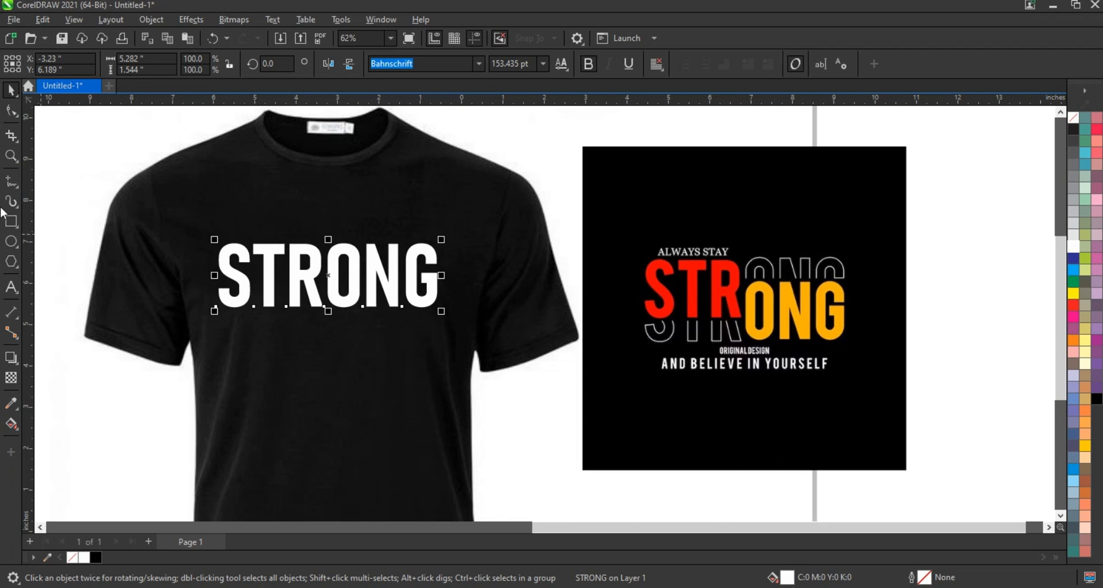
{"action": "left_click", "coordinate": [11, 156]}
{"action": "left_click_drag", "start_coordinate": [163, 204], "coordinate": [862, 385]}
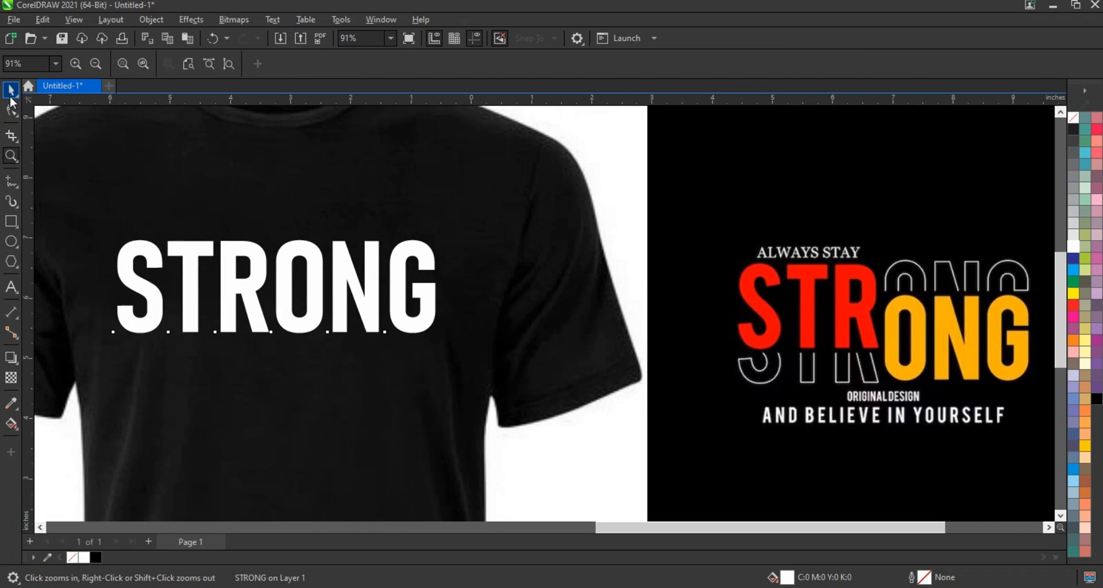
{"action": "left_click", "coordinate": [11, 94]}
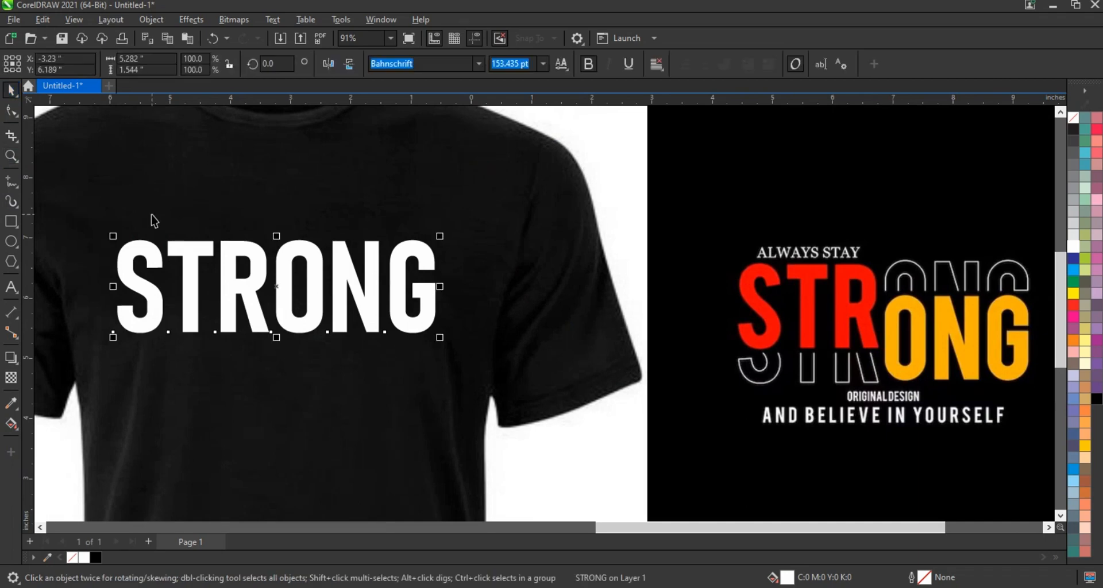
{"action": "left_click", "coordinate": [160, 19]}
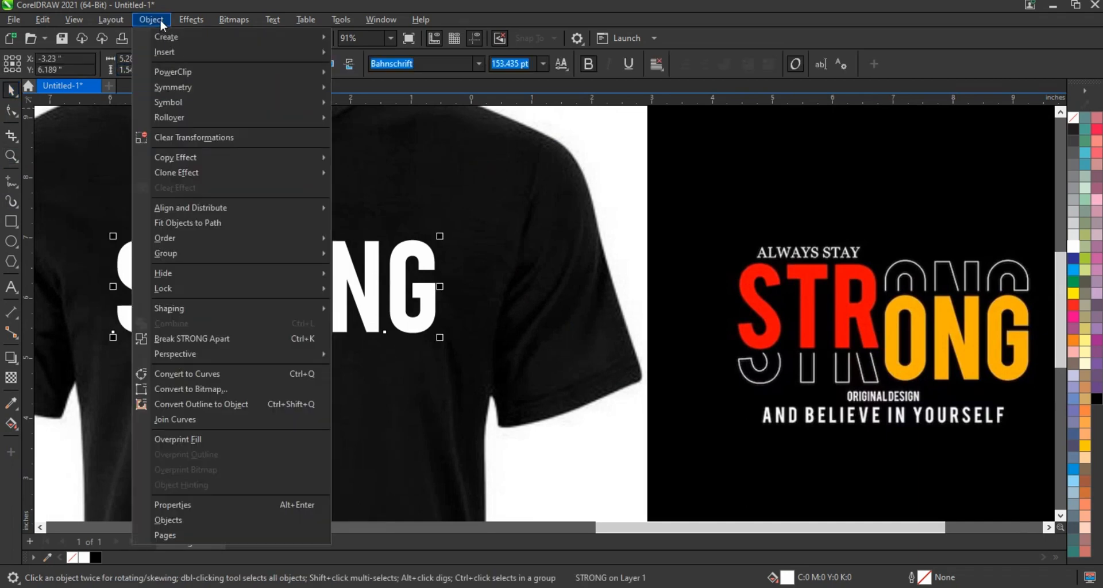
{"action": "left_click", "coordinate": [183, 336]}
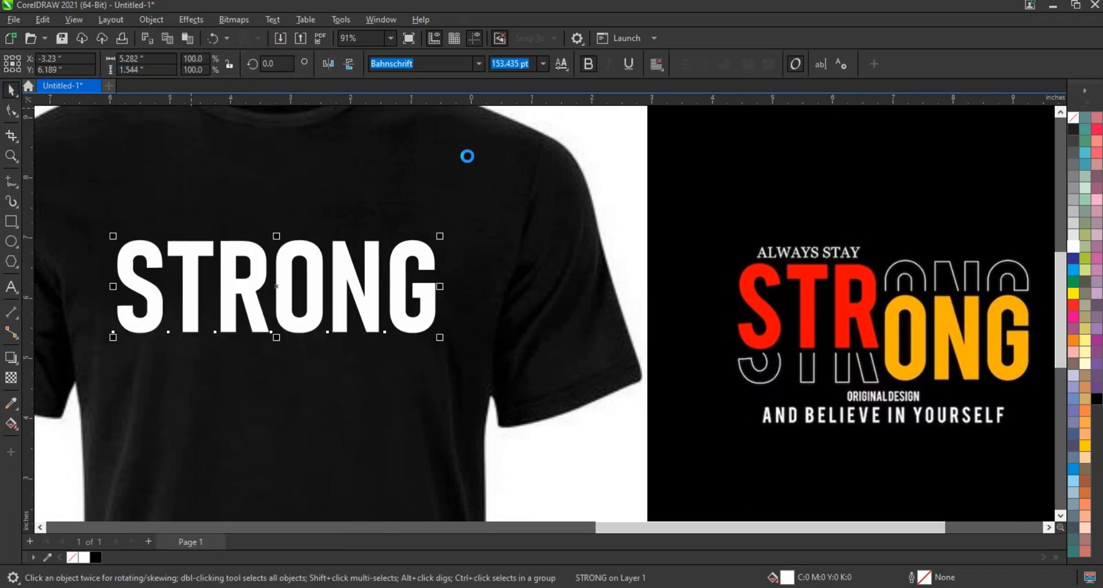
Convert the letters O, N and G to curves and weld them into one object
{"action": "left_click", "coordinate": [315, 273]}
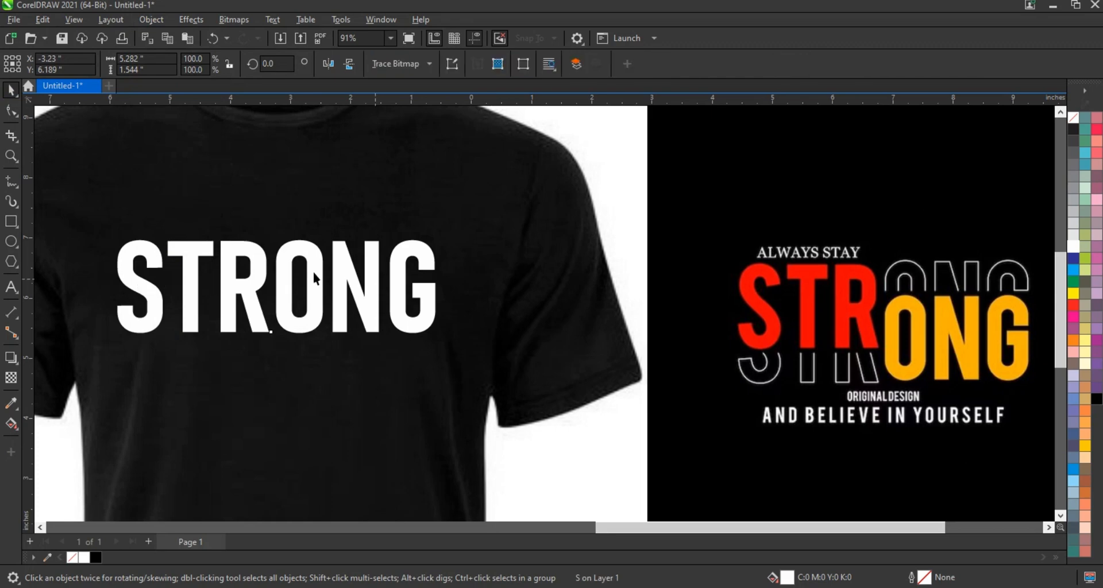
{"action": "left_click", "coordinate": [365, 278], "text": "shift"}
{"action": "left_click", "coordinate": [430, 296], "text": "shift"}
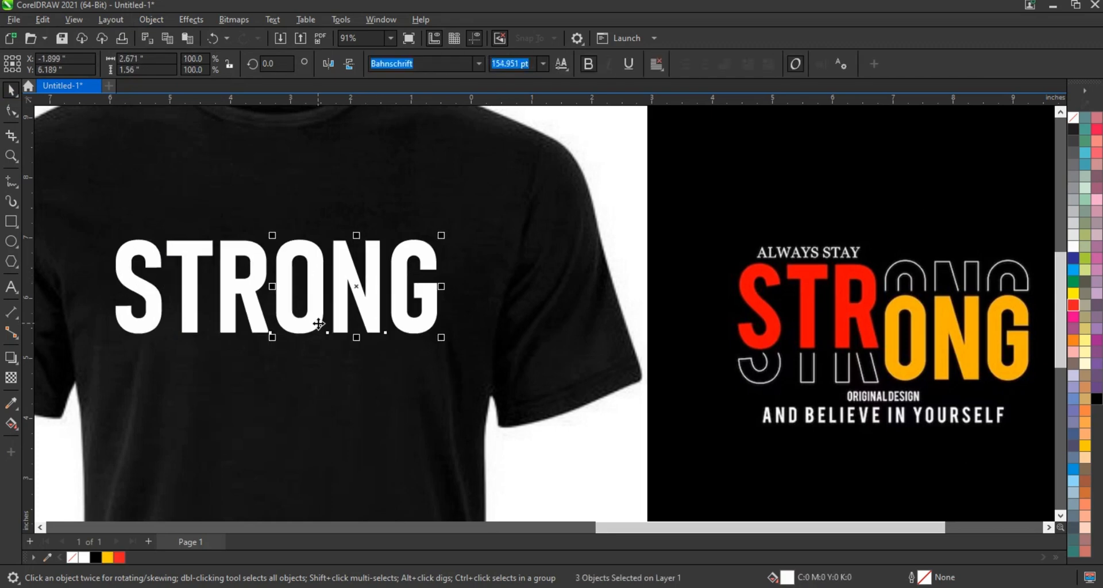
{"action": "left_click", "coordinate": [151, 20]}
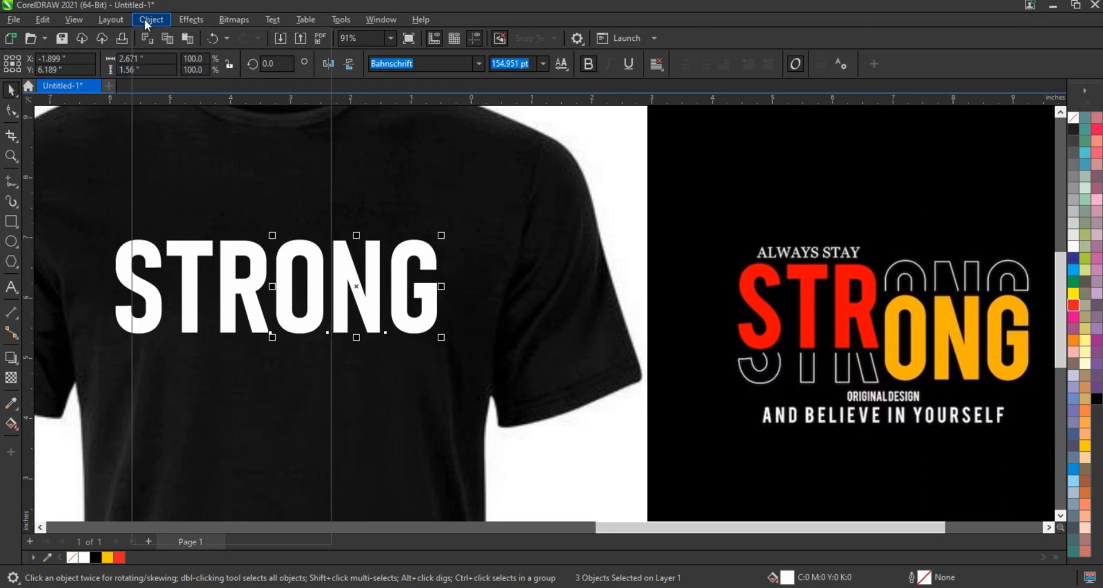
{"action": "left_click", "coordinate": [201, 373]}
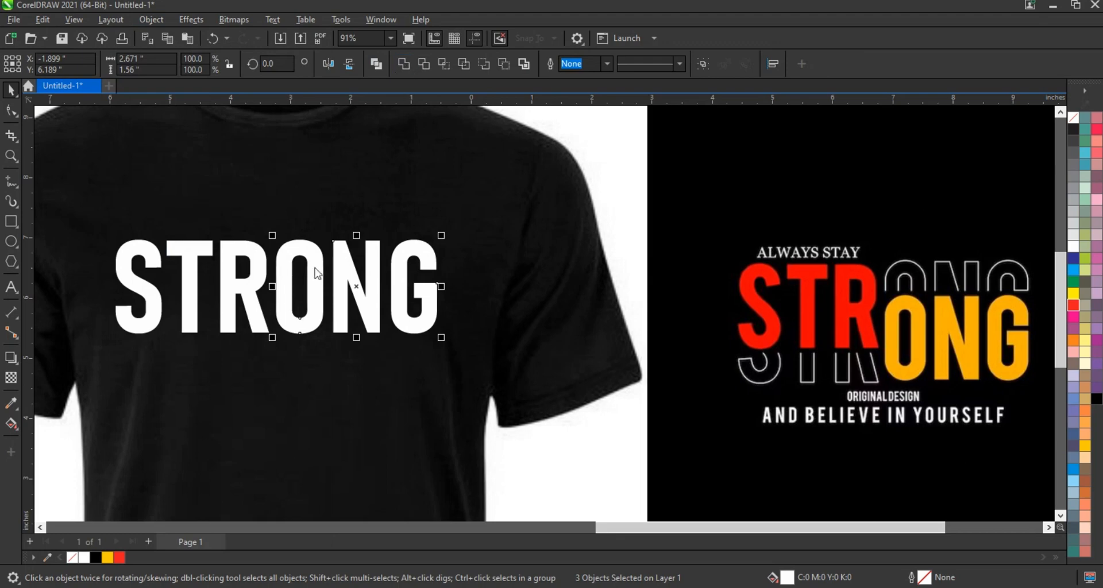
Convert the letters S, T and R to curves and try trimming them against each other
{"action": "left_click", "coordinate": [251, 296]}
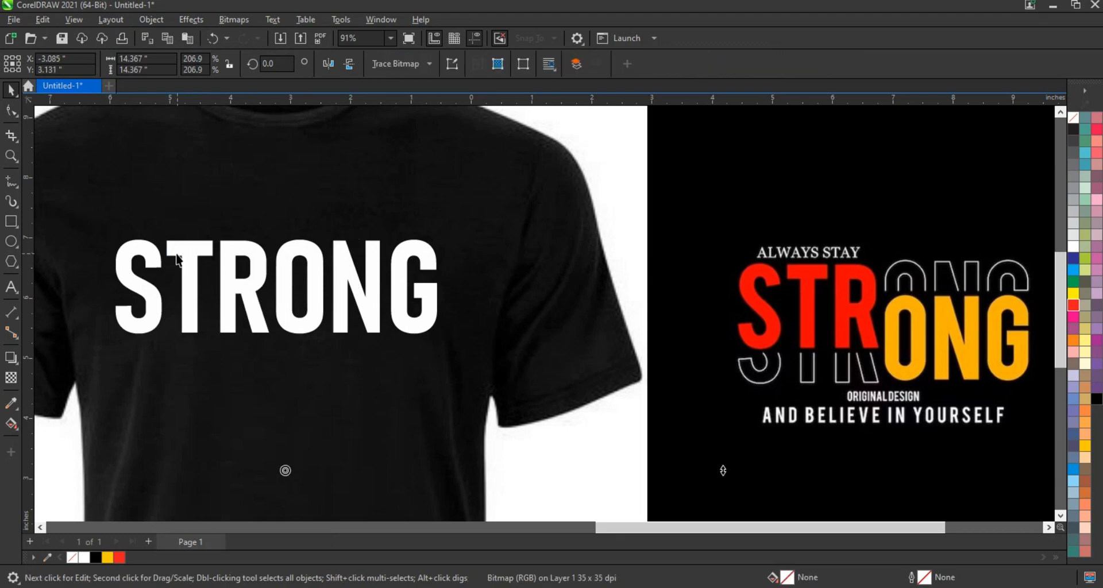
{"action": "left_click", "coordinate": [159, 259]}
{"action": "left_click", "coordinate": [188, 249], "text": "shift"}
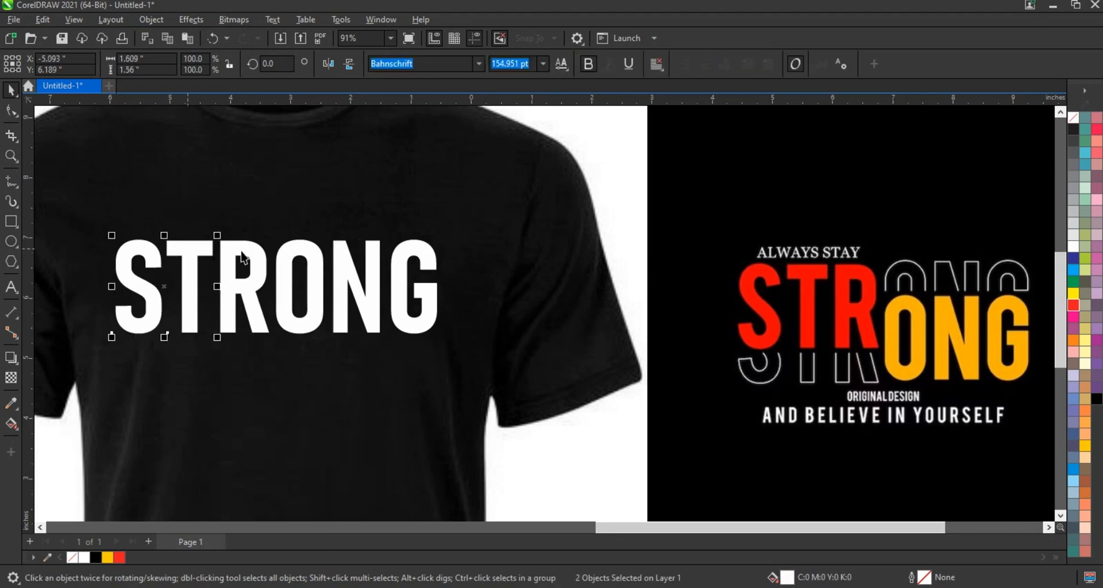
{"action": "left_click", "coordinate": [241, 250], "text": "shift"}
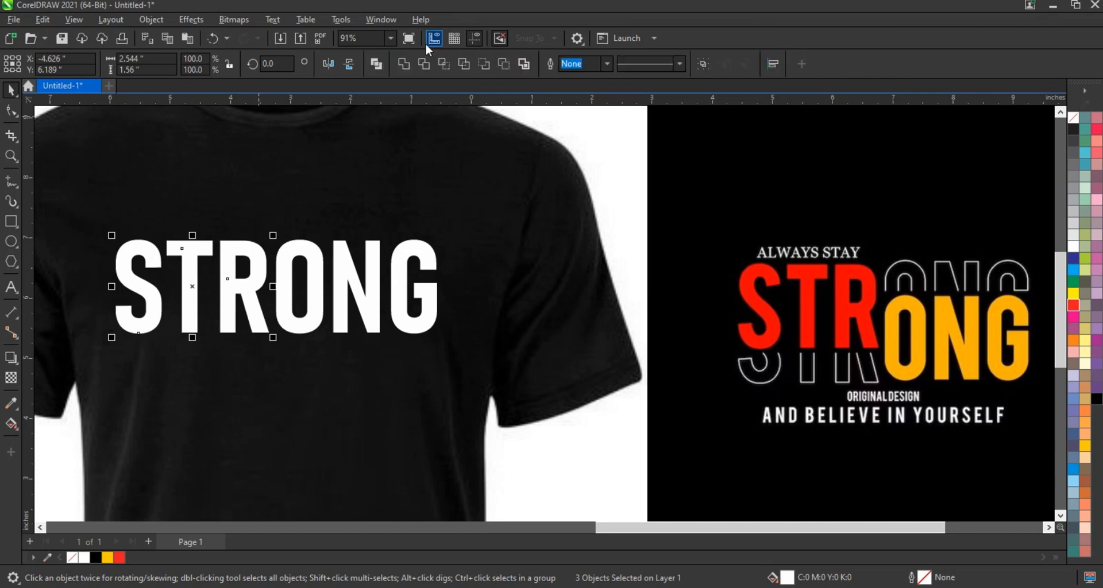
{"action": "left_click", "coordinate": [424, 65]}
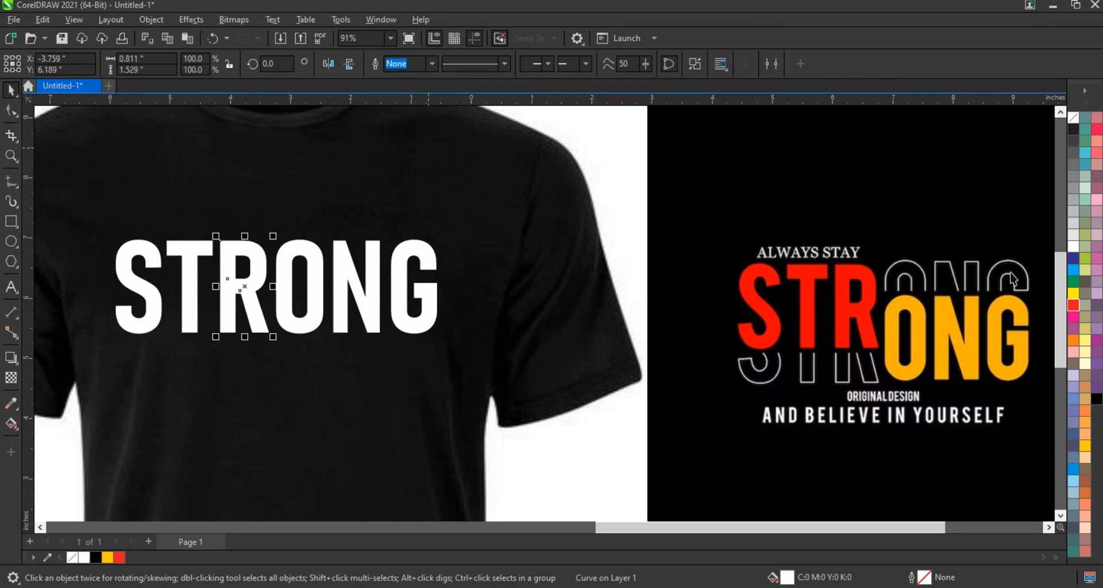
Weld the letters S, T and R on the shirt into one object
{"action": "left_click_drag", "start_coordinate": [182, 263], "coordinate": [170, 256]}
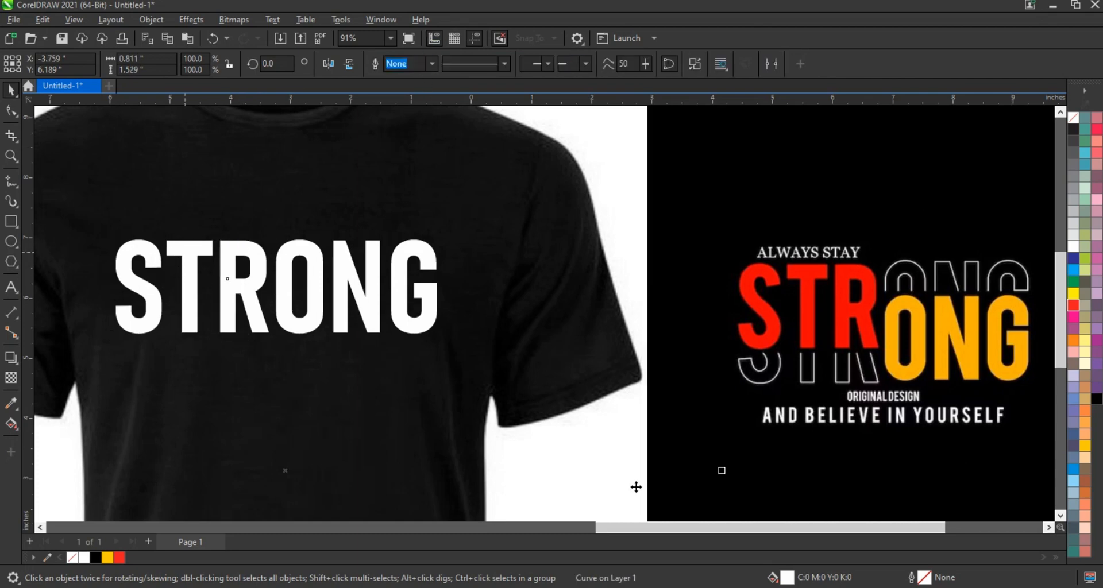
{"action": "scroll", "coordinate": [637, 487], "scroll_direction": "down", "scroll_amount": 3}
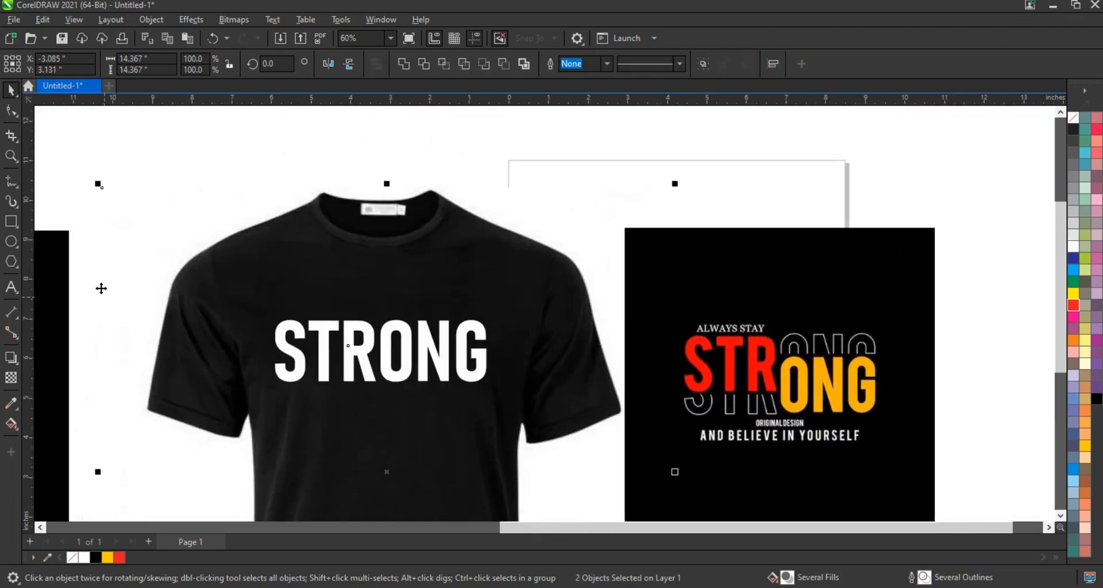
{"action": "left_click_drag", "start_coordinate": [81, 277], "coordinate": [381, 403]}
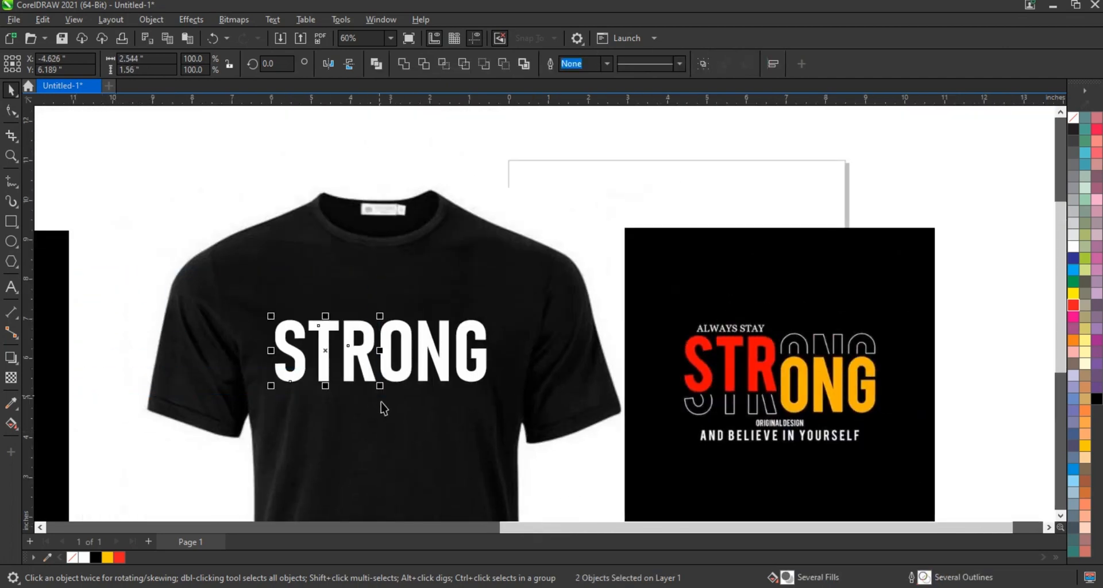
{"action": "left_click", "coordinate": [402, 65]}
Fill STR with red (C0 M100 Y100 K0) and ONG with yellow (C0 M20 Y100 K0)
{"action": "left_click", "coordinate": [1073, 307]}
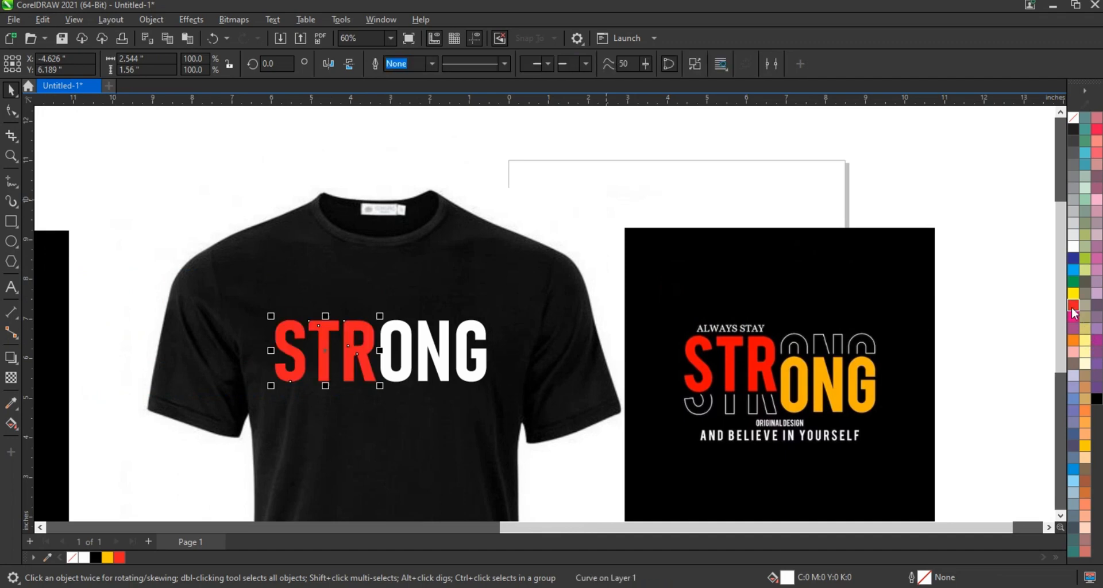
{"action": "left_click", "coordinate": [436, 362]}
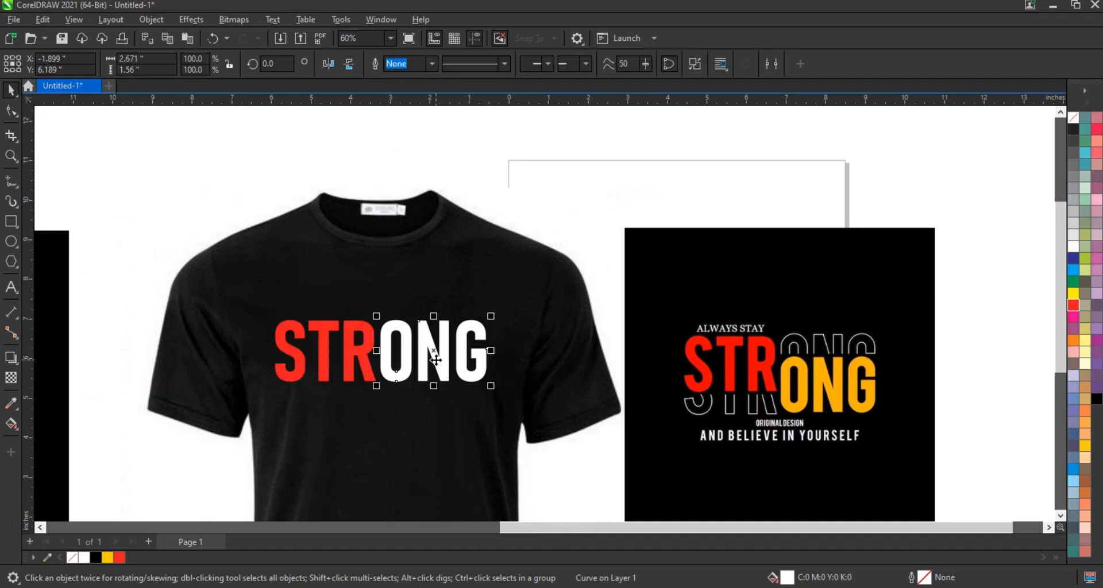
{"action": "left_click", "coordinate": [1085, 446]}
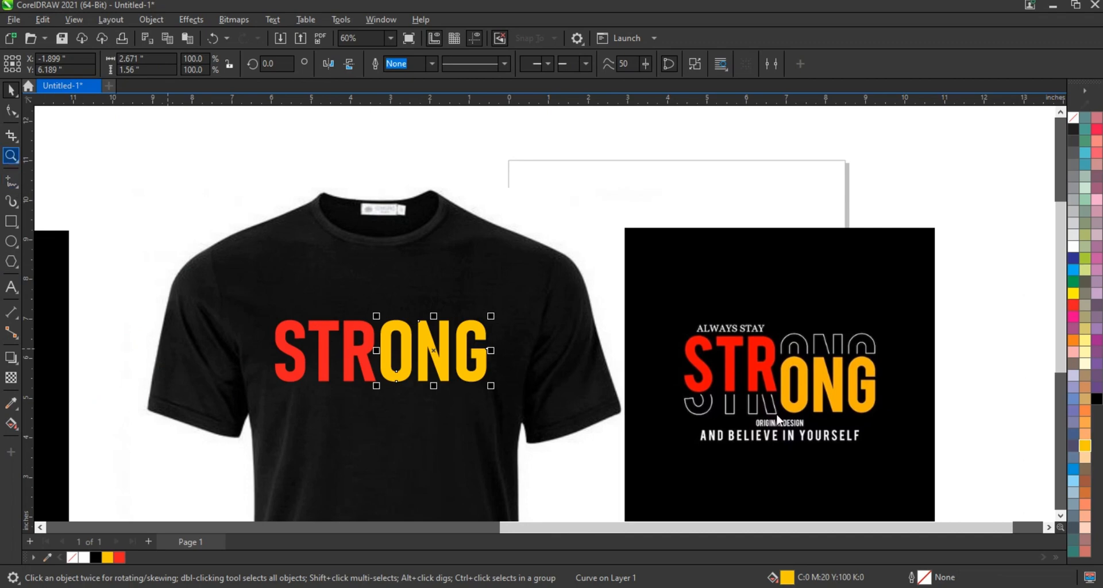
Duplicate ONG about 0.64 inches straight down and fill the upper ONG behind it with white
{"action": "left_click_drag", "start_coordinate": [106, 205], "coordinate": [926, 445]}
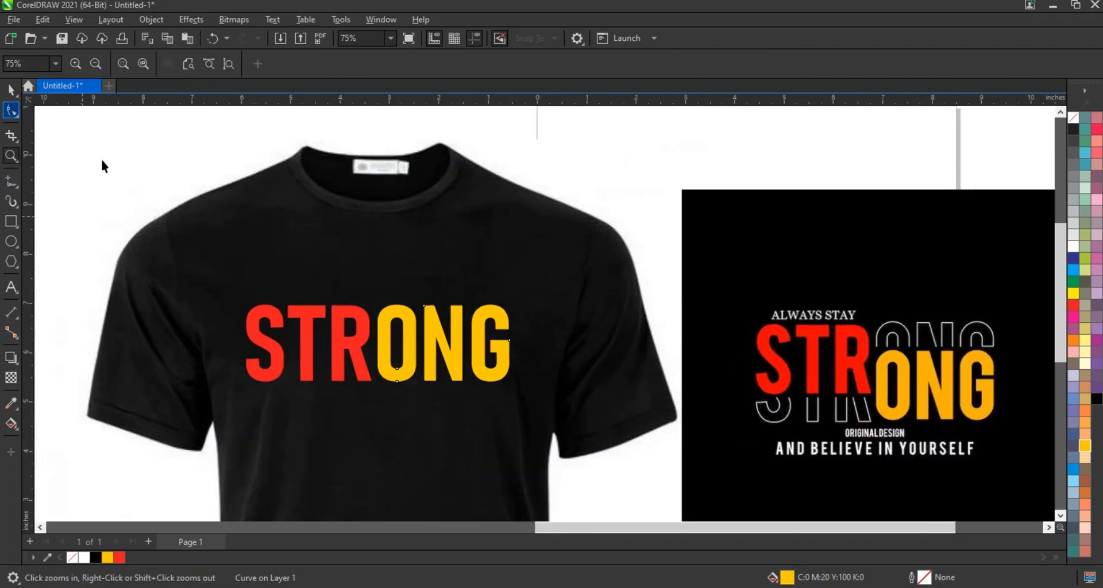
{"action": "key", "text": "space"}
{"action": "key", "text": "Escape"}
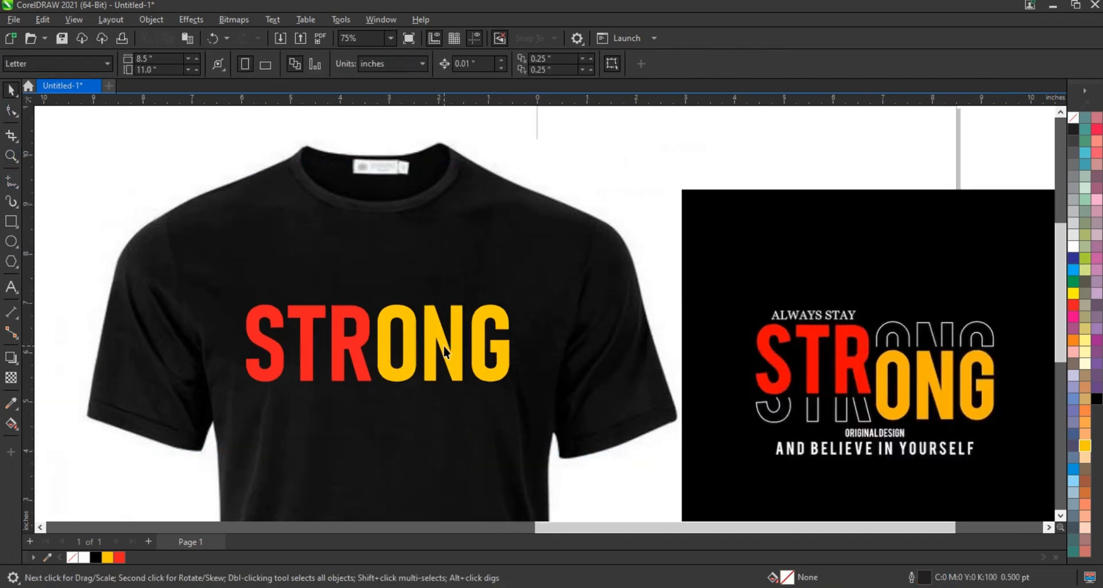
{"action": "left_click", "coordinate": [445, 351]}
{"action": "left_click", "coordinate": [486, 324]}
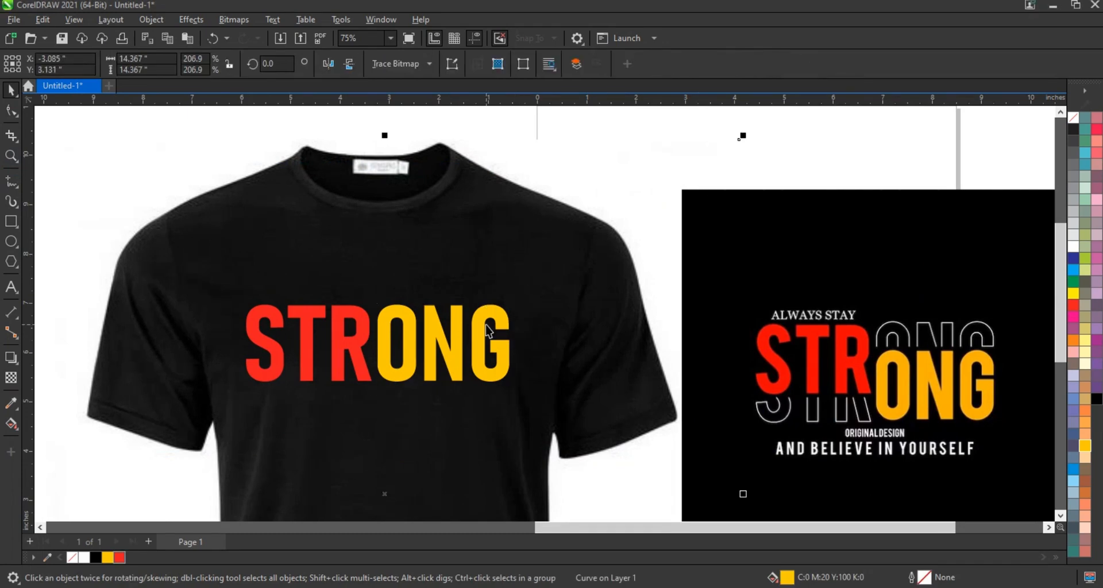
{"action": "left_click", "coordinate": [483, 319]}
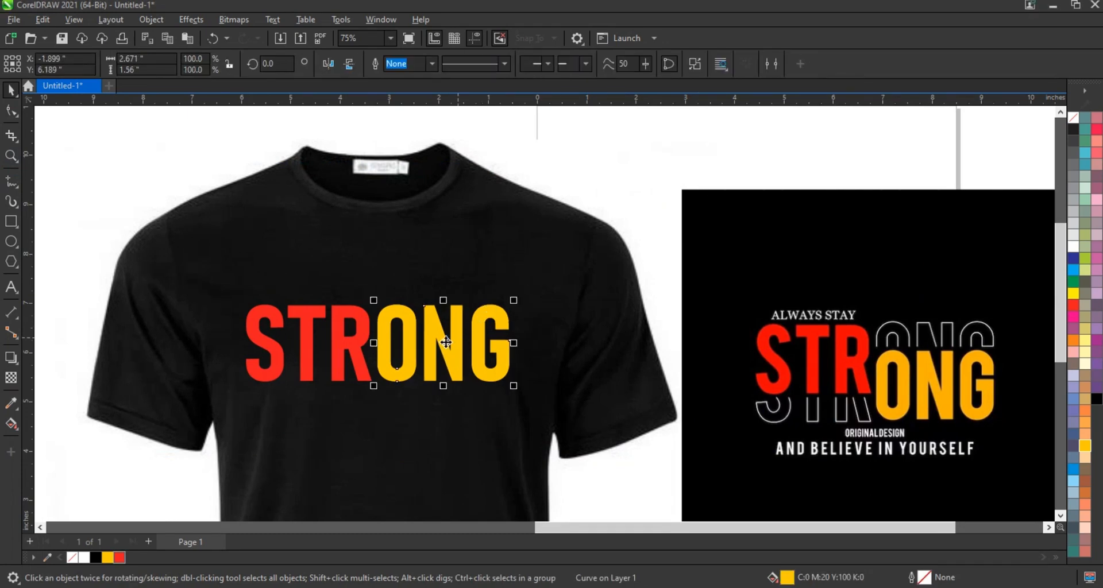
{"action": "left_click_drag", "start_coordinate": [446, 342], "coordinate": [445, 373]}
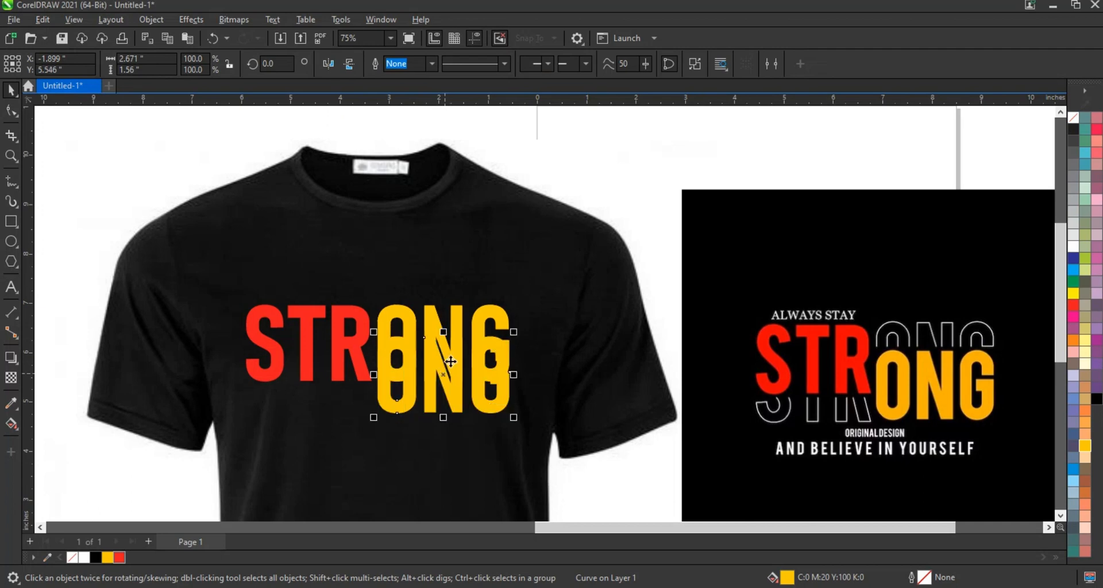
{"action": "left_click", "coordinate": [1074, 250]}
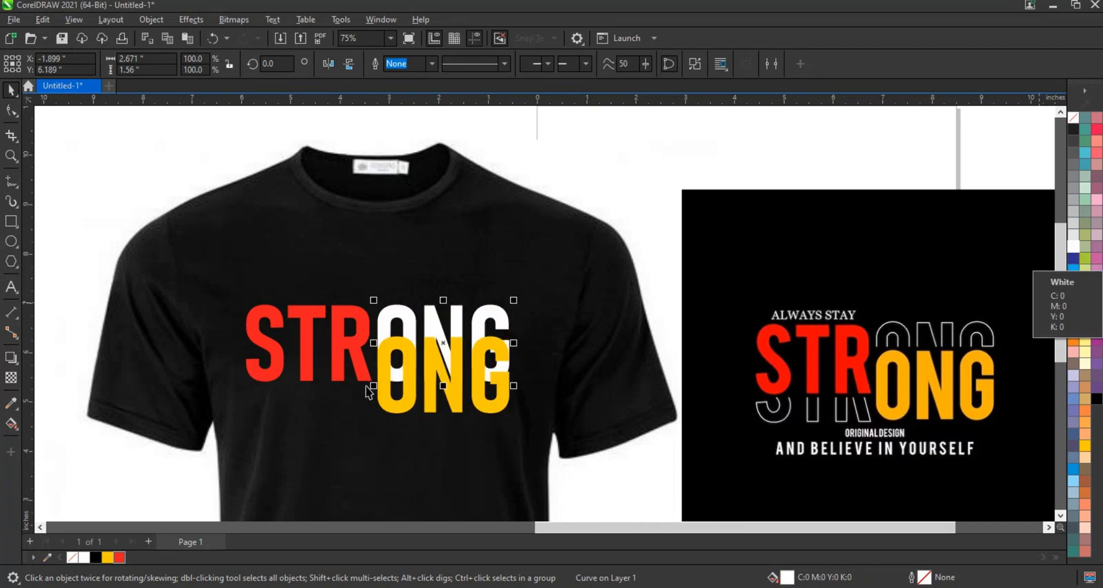
Duplicate the red STR straight down and align the copy with the lower yellow ONG
{"action": "left_click", "coordinate": [333, 344]}
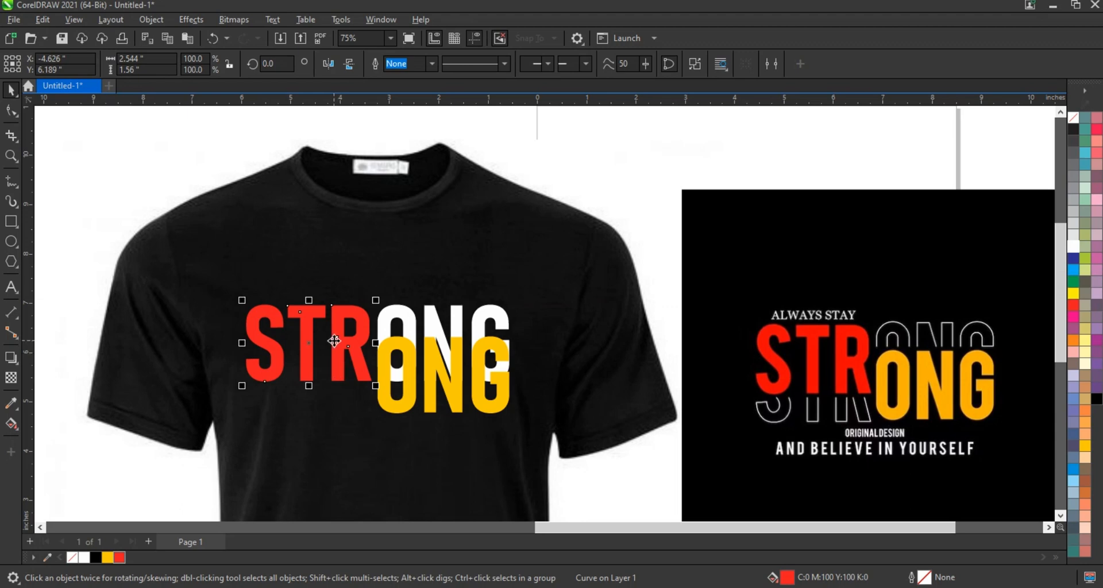
{"action": "left_click_drag", "start_coordinate": [335, 344], "coordinate": [330, 370]}
{"action": "left_click", "coordinate": [375, 406], "text": "shift"}
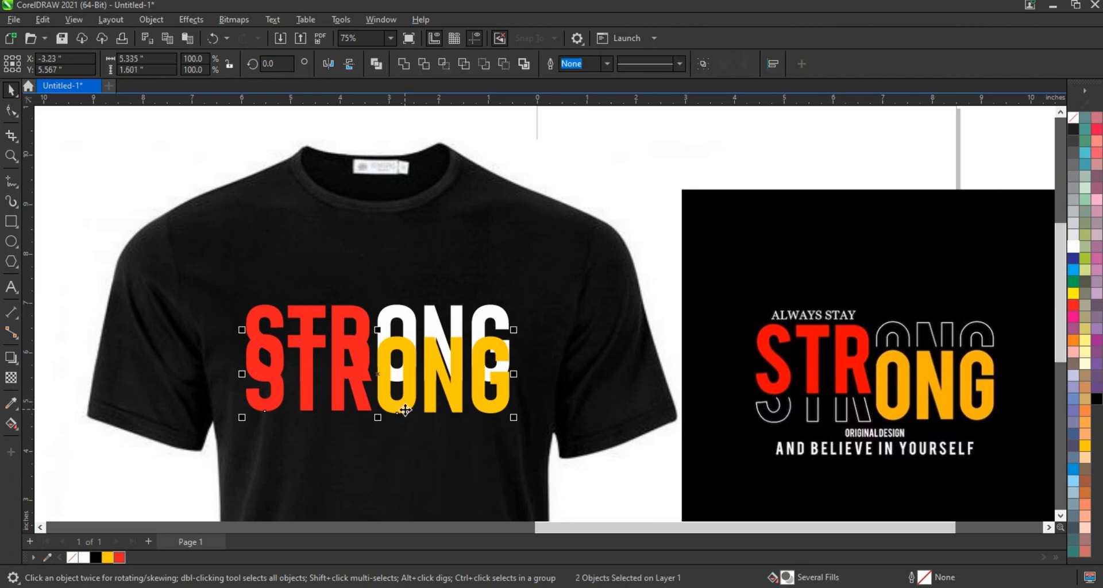
Fill the lower STR copy with white and send it behind the red STR
{"action": "left_click", "coordinate": [358, 391]}
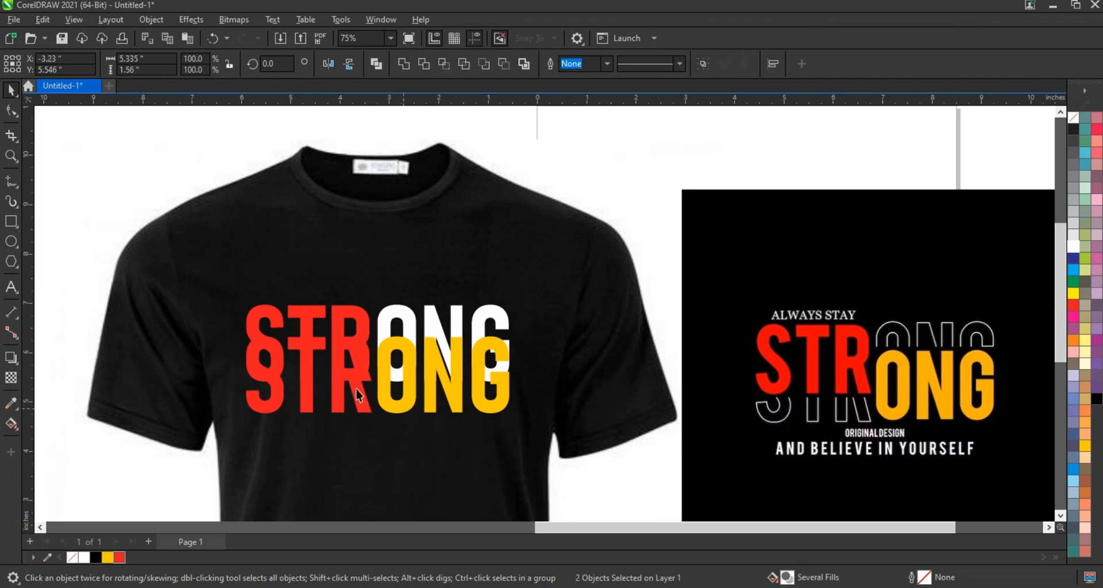
{"action": "left_click", "coordinate": [1073, 248]}
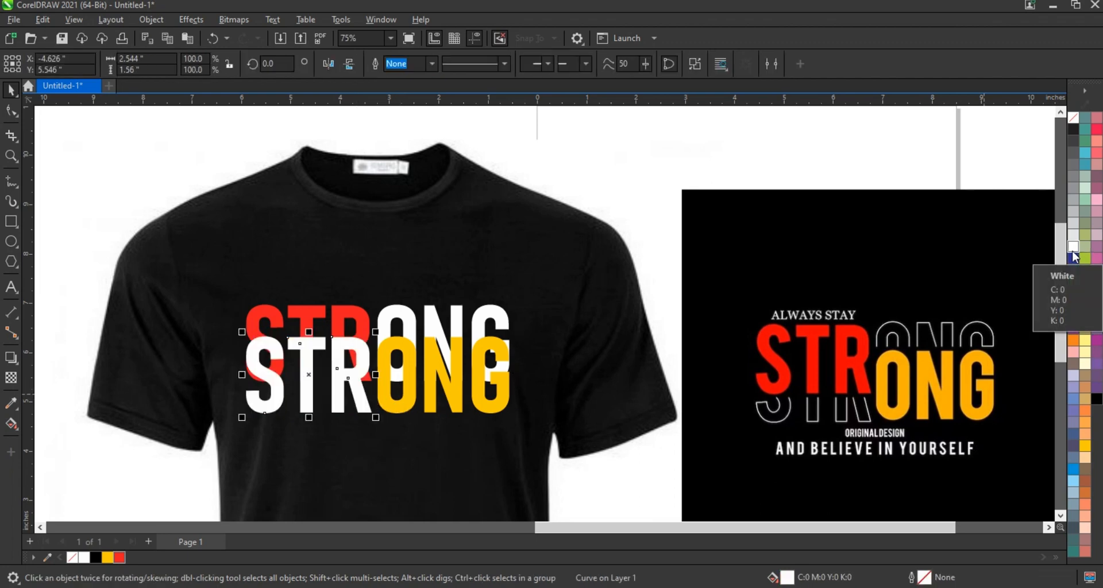
{"action": "key", "text": "ctrl+Page_Down"}
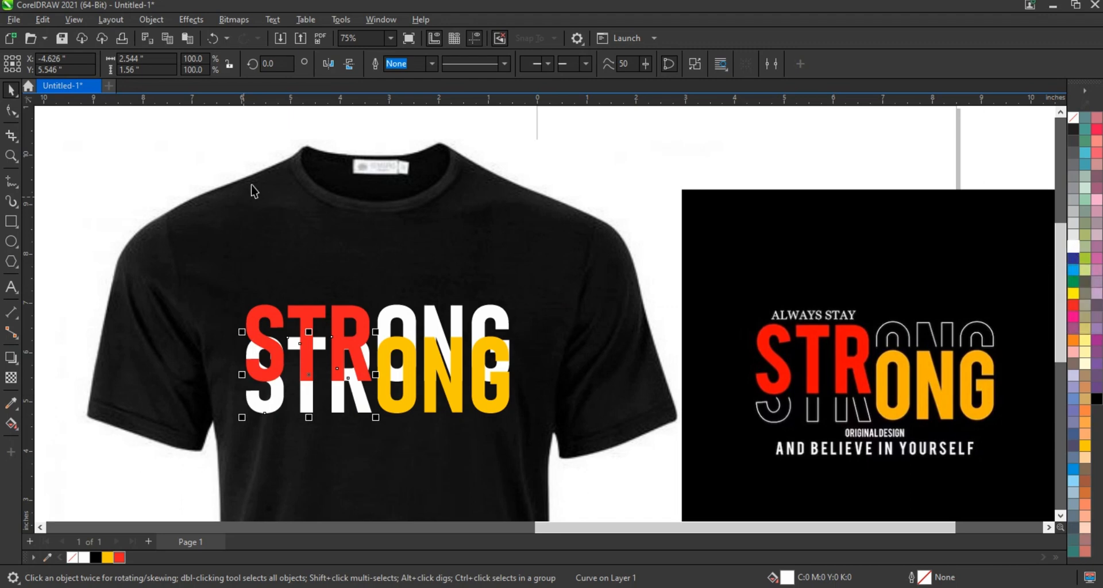
{"action": "left_click", "coordinate": [645, 164]}
Fill the upper white ONG and the lower white STR together with 90% black (C0 M0 Y0 K90)
{"action": "left_click", "coordinate": [10, 155]}
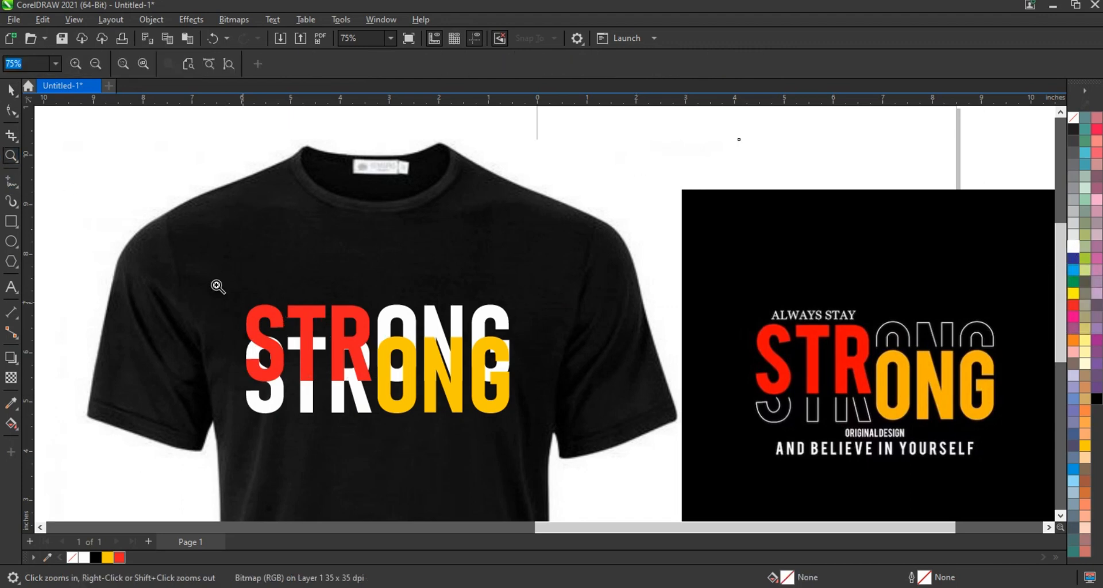
{"action": "left_click_drag", "start_coordinate": [197, 266], "coordinate": [804, 443]}
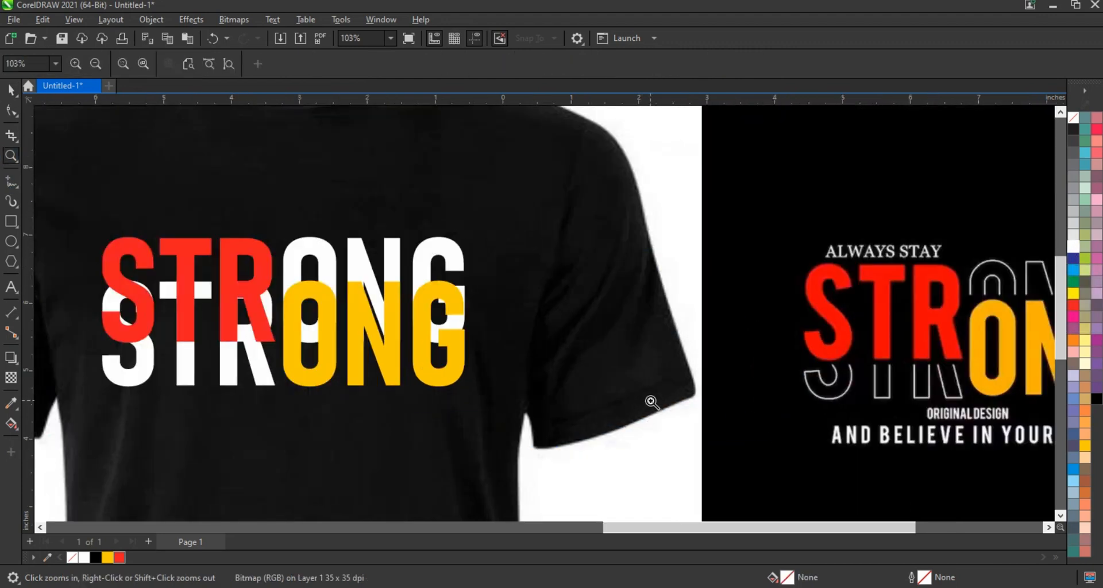
{"action": "key", "text": "space"}
{"action": "left_click", "coordinate": [432, 247]}
{"action": "left_click", "coordinate": [226, 362], "text": "shift"}
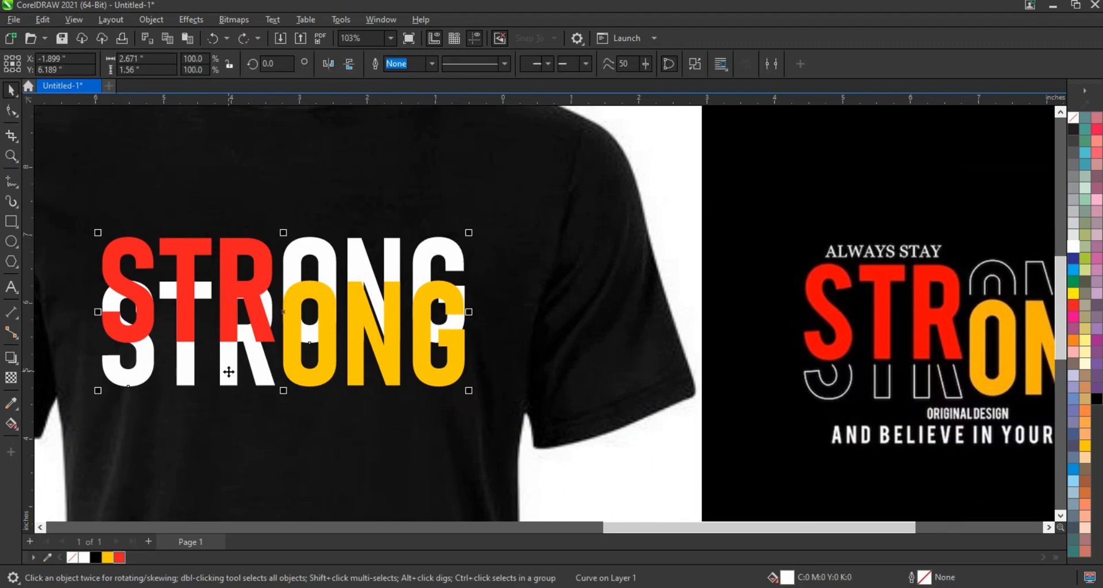
{"action": "left_click", "coordinate": [1072, 142]}
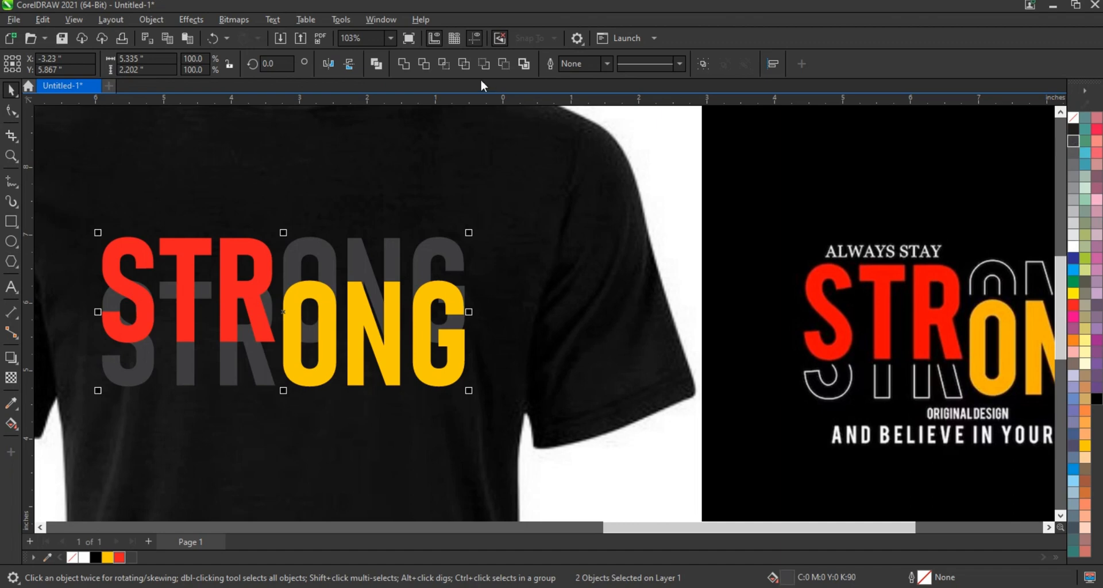
Give the dark gray upper ONG and lower STR copies a 2.0 pt white outline
{"action": "left_click", "coordinate": [607, 63]}
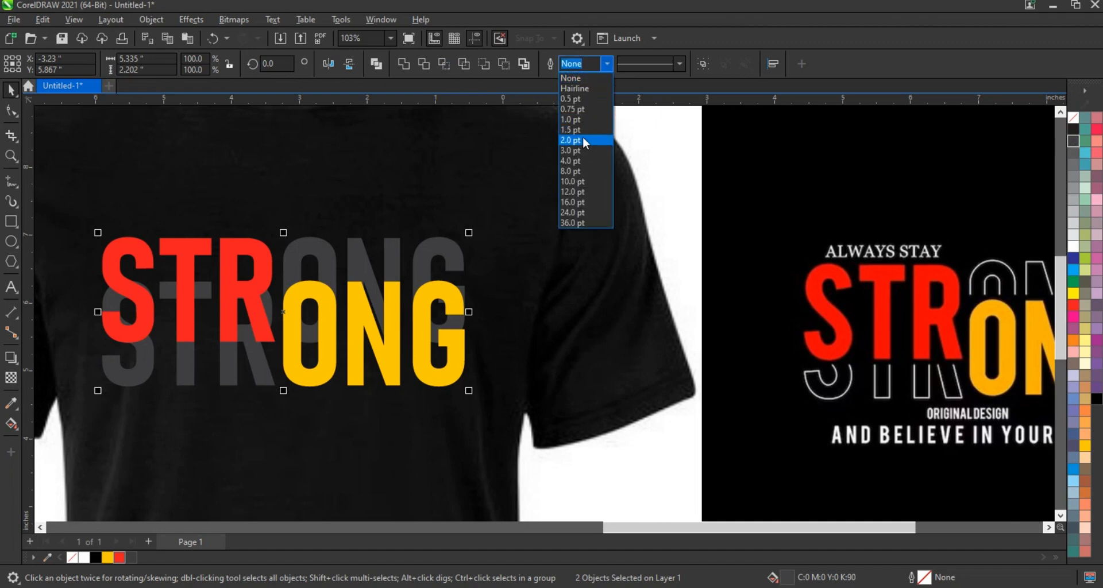
{"action": "left_click", "coordinate": [582, 136]}
{"action": "right_click", "coordinate": [1074, 247]}
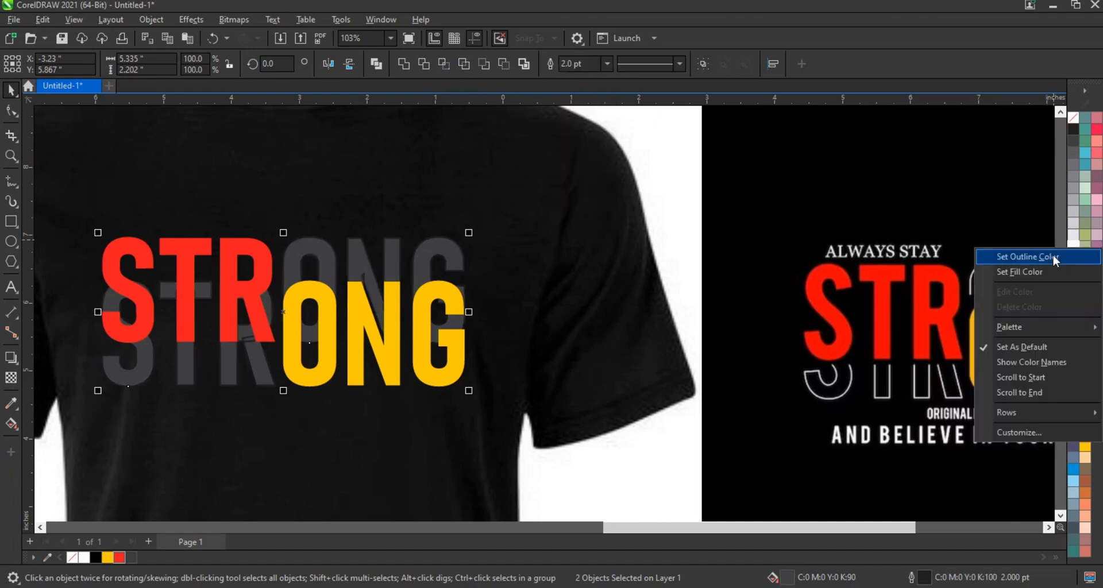
{"action": "left_click", "coordinate": [1053, 254]}
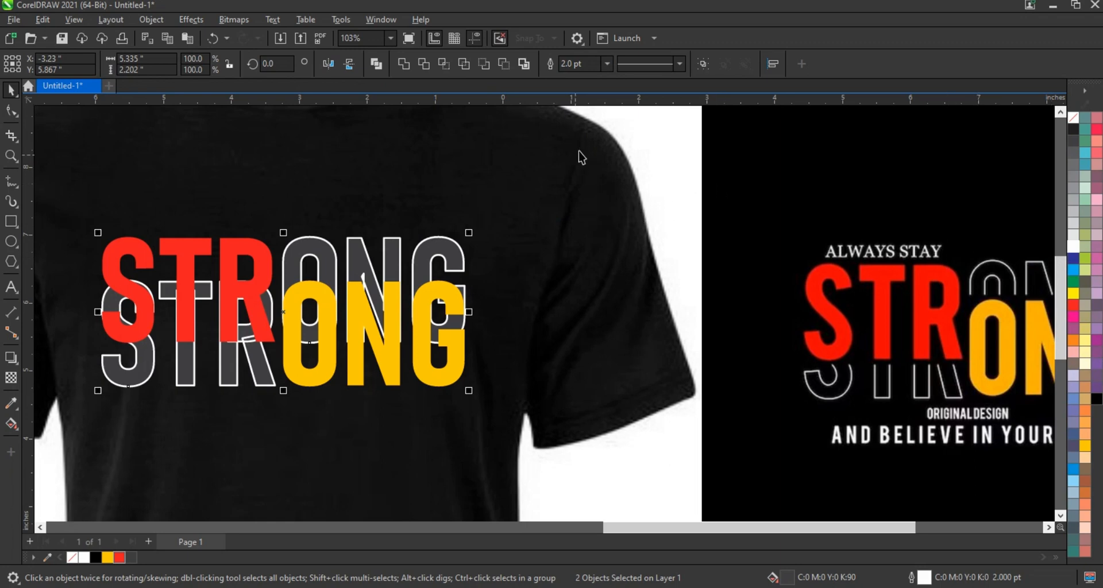
Weld the outlined lower STR and upper ONG copies into a single curve
{"action": "left_click", "coordinate": [258, 363]}
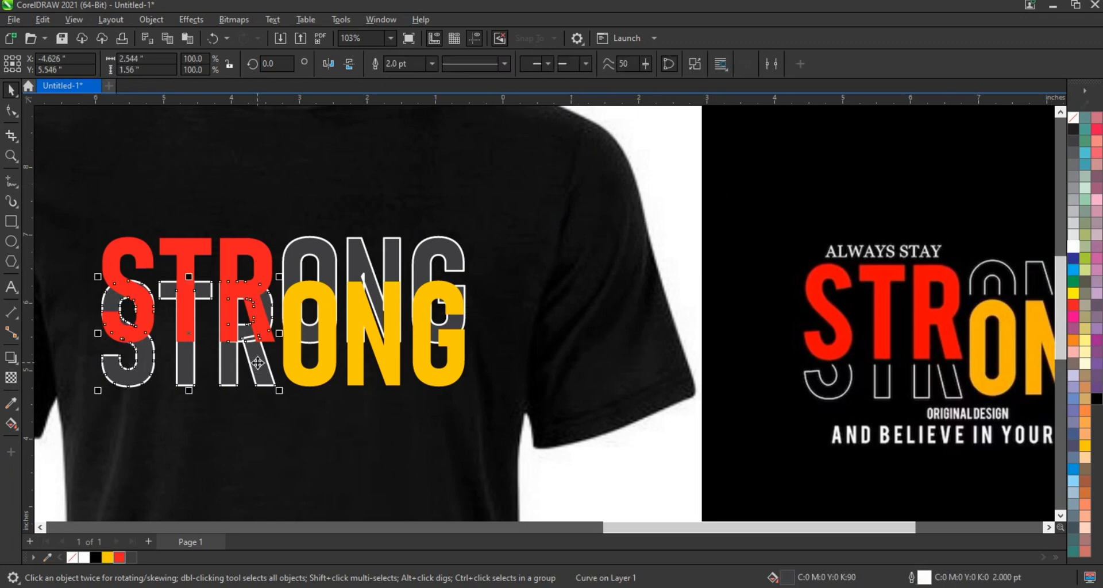
{"action": "left_click", "coordinate": [359, 258]}
{"action": "left_click", "coordinate": [228, 377], "text": "shift"}
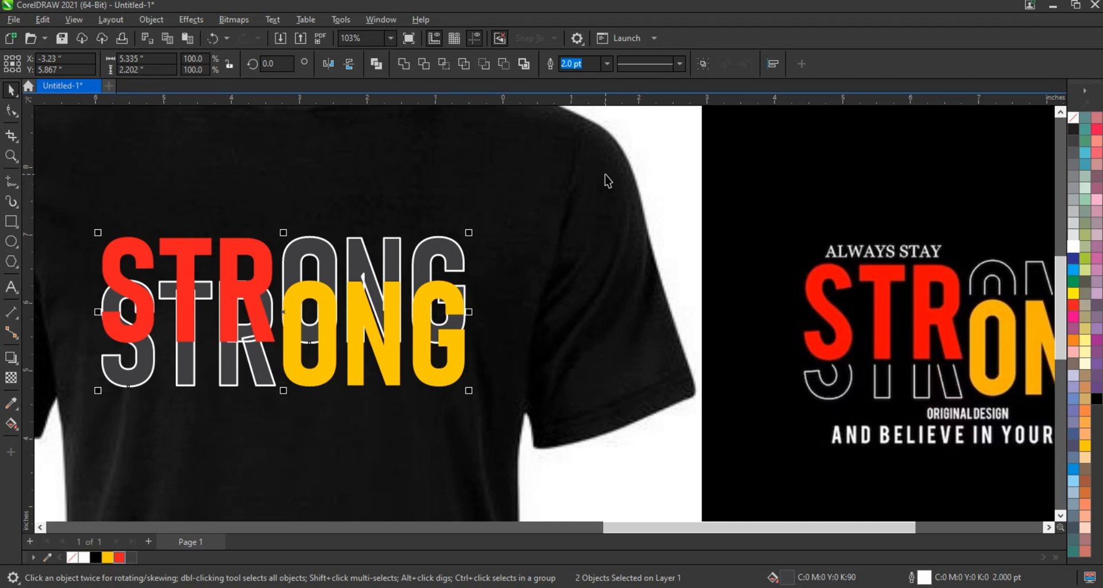
{"action": "left_click", "coordinate": [404, 64]}
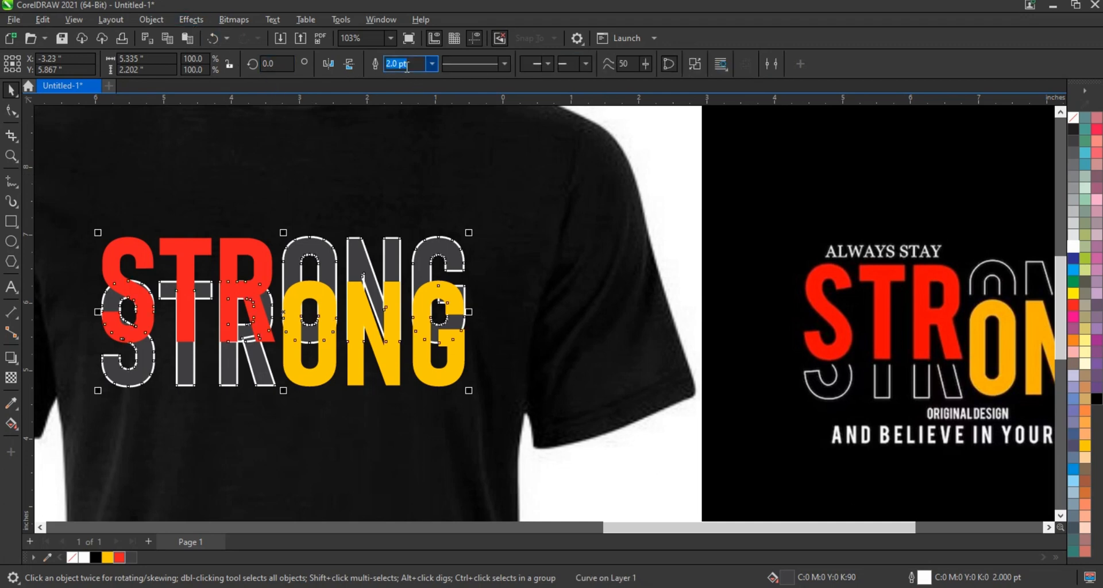
Convert the welded letters' outline to an object and remove the dark gray fill shape
{"action": "left_click", "coordinate": [155, 21]}
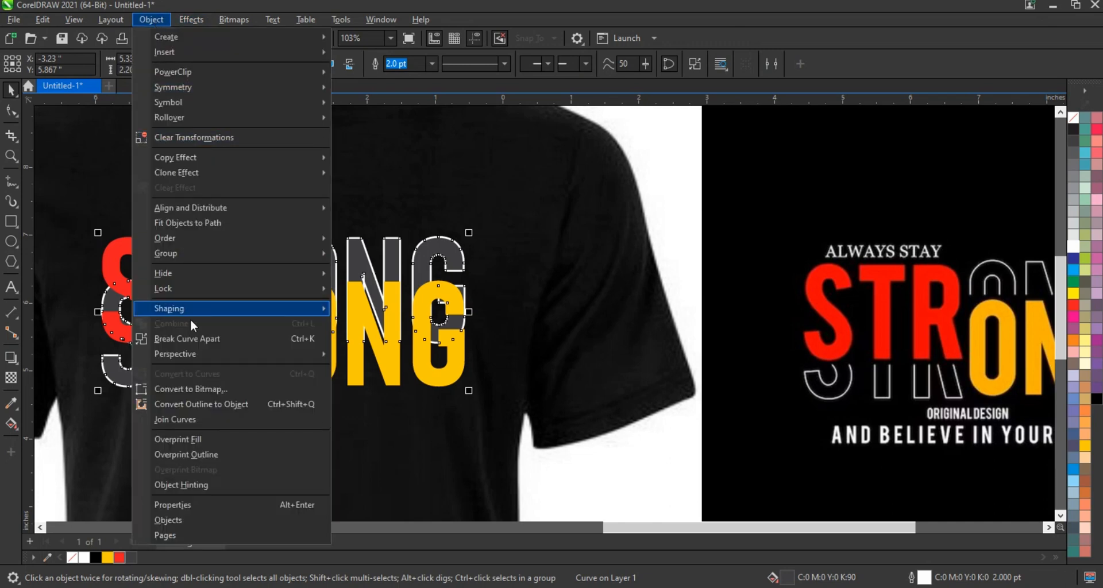
{"action": "left_click", "coordinate": [193, 404]}
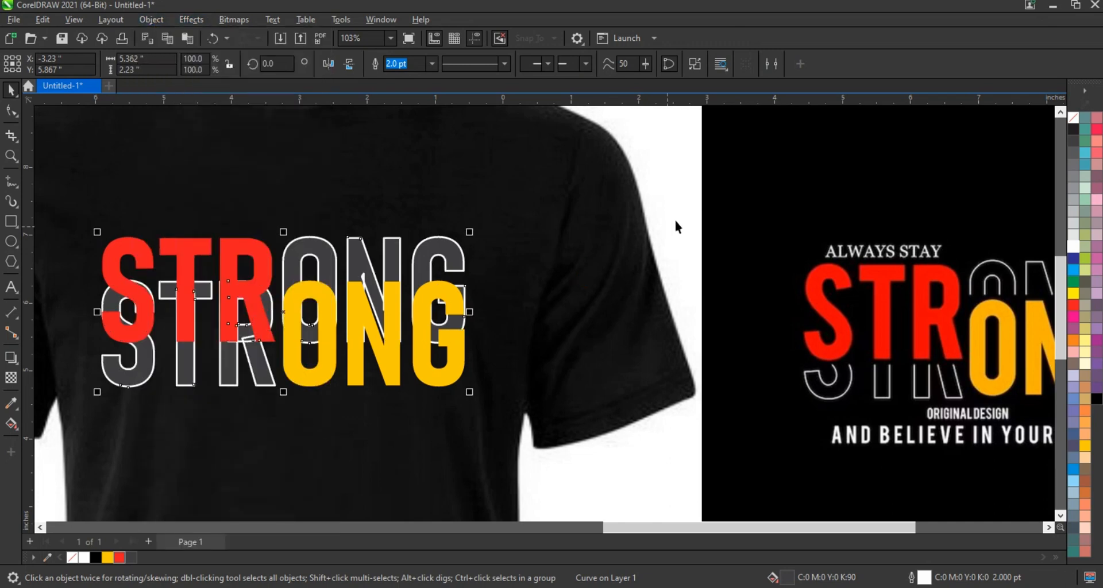
{"action": "key", "text": "Escape"}
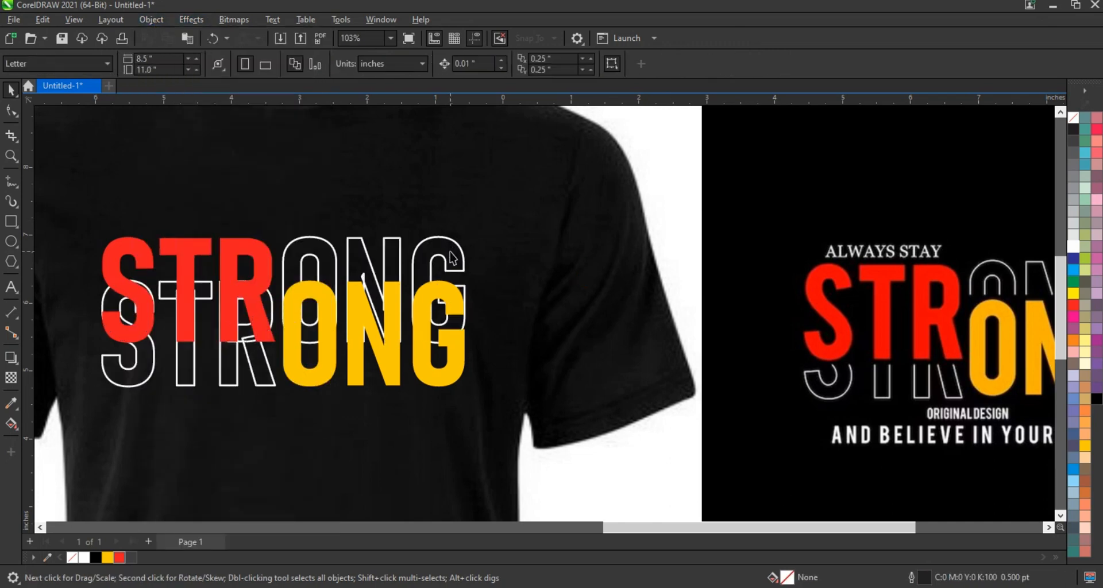
Draw a rectangle about 2.91 by 1.24 inches over the yellow ONG and trim the white letter outlines with it
{"action": "left_click", "coordinate": [11, 221]}
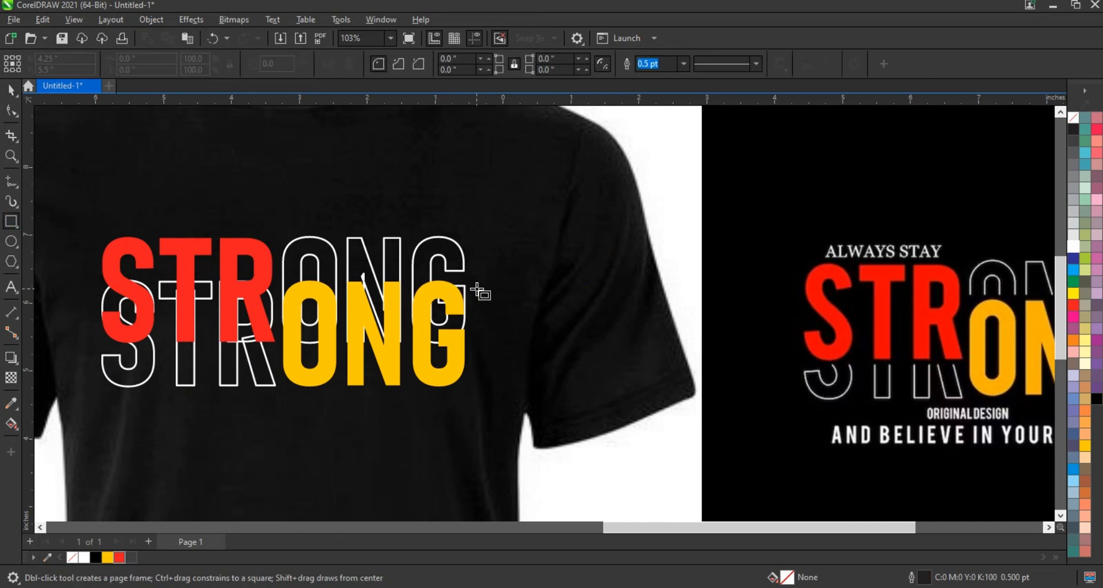
{"action": "left_click_drag", "start_coordinate": [476, 284], "coordinate": [278, 305]}
{"action": "key", "text": "space"}
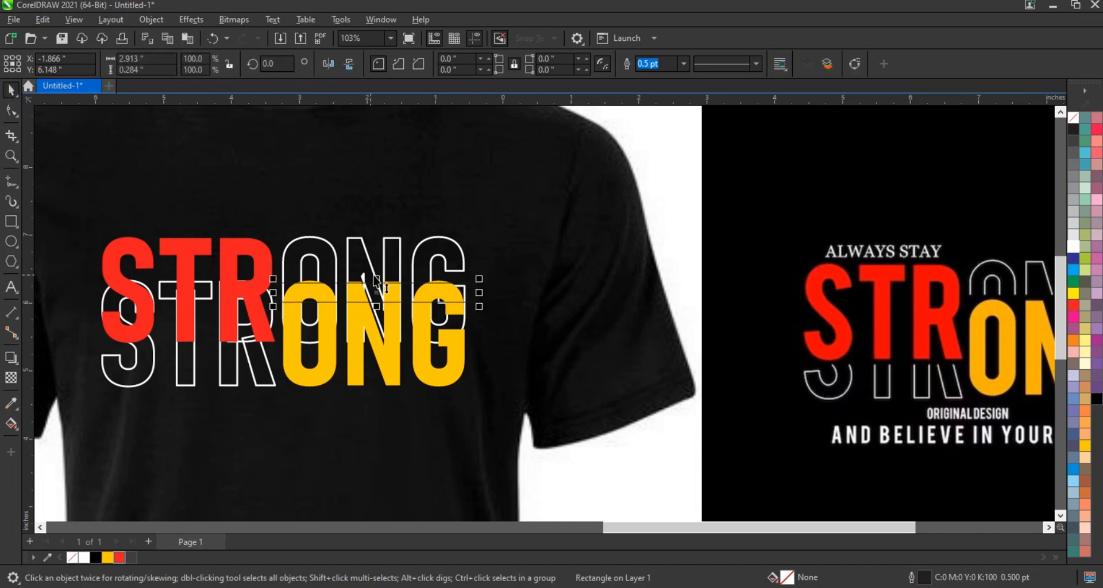
{"action": "left_click_drag", "start_coordinate": [374, 276], "coordinate": [373, 366]}
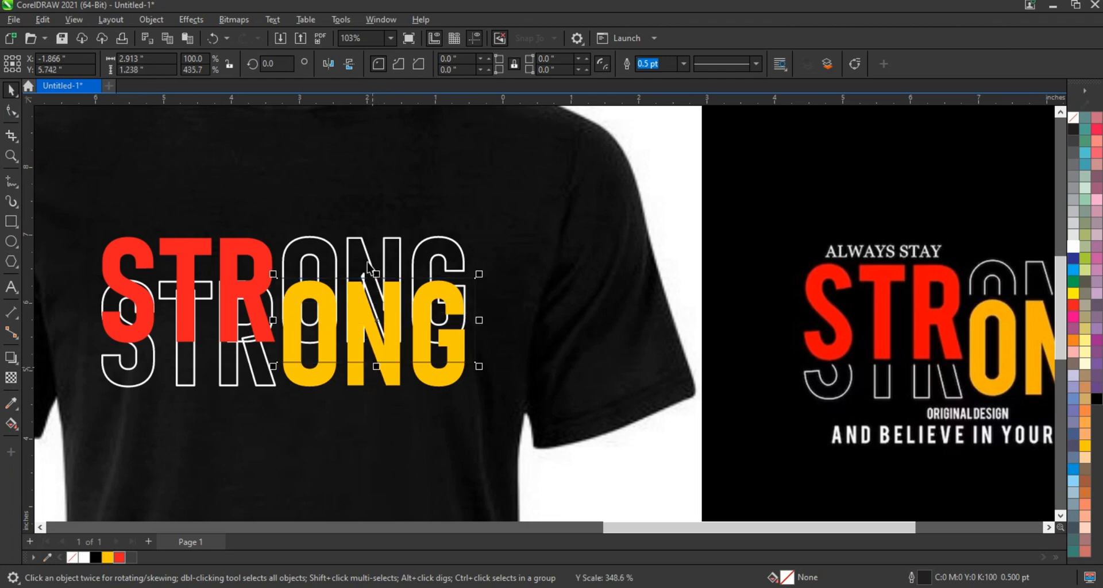
{"action": "left_click", "coordinate": [367, 253], "text": "shift"}
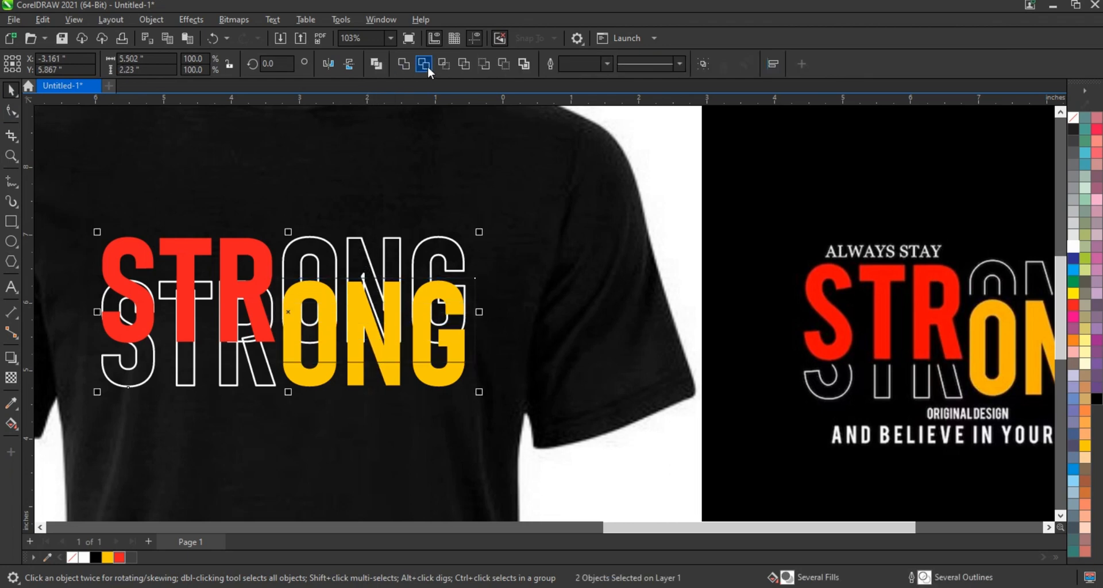
{"action": "left_click", "coordinate": [478, 345]}
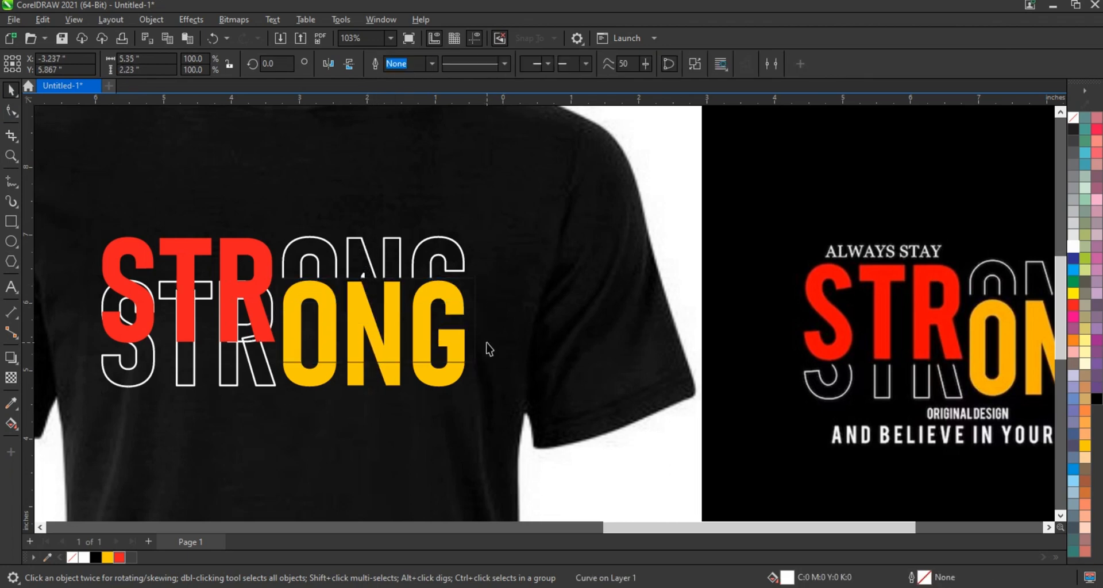
Move the trimming rectangle over the red STR and trim the white letter outlines there
{"action": "left_click", "coordinate": [475, 311]}
{"action": "left_click_drag", "start_coordinate": [475, 309], "coordinate": [280, 295]}
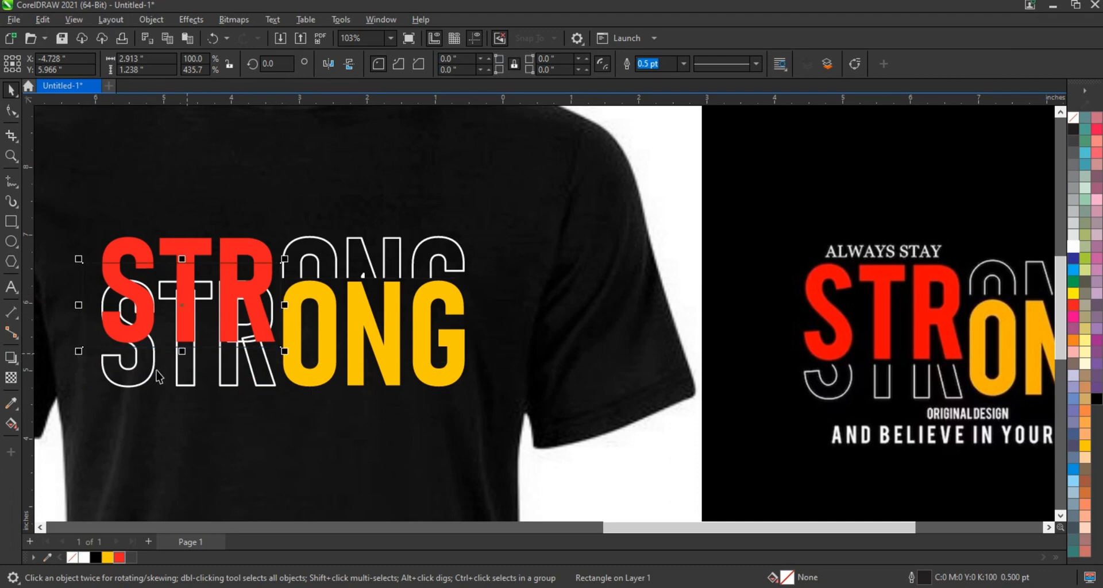
{"action": "left_click", "coordinate": [153, 373], "text": "shift"}
{"action": "left_click", "coordinate": [426, 67]}
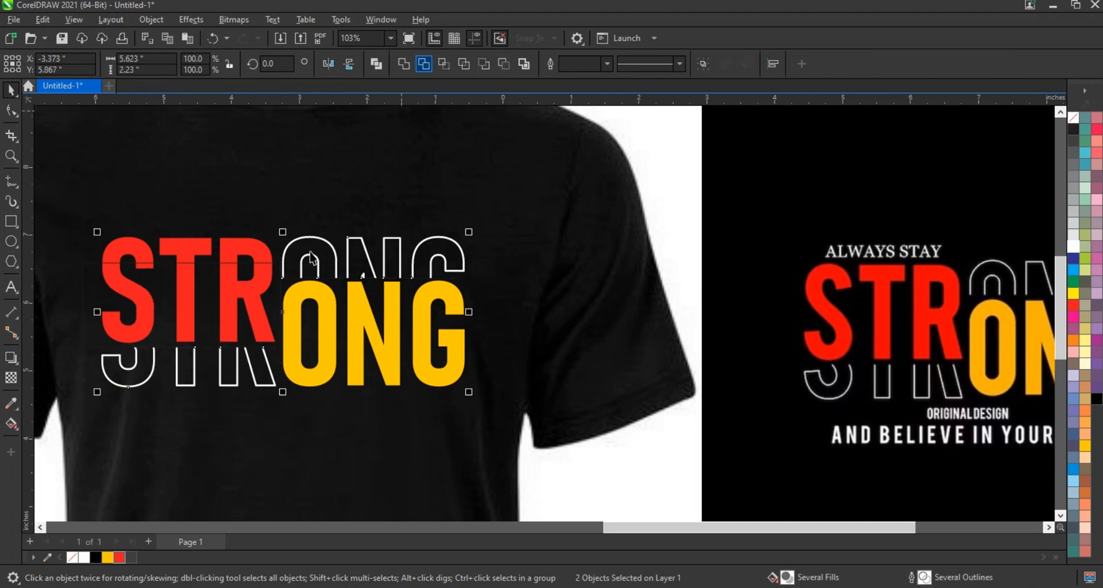
Delete the trimming rectangle from the red STR
{"action": "left_click", "coordinate": [274, 262]}
{"action": "left_click", "coordinate": [281, 262]}
{"action": "key", "text": "Delete"}
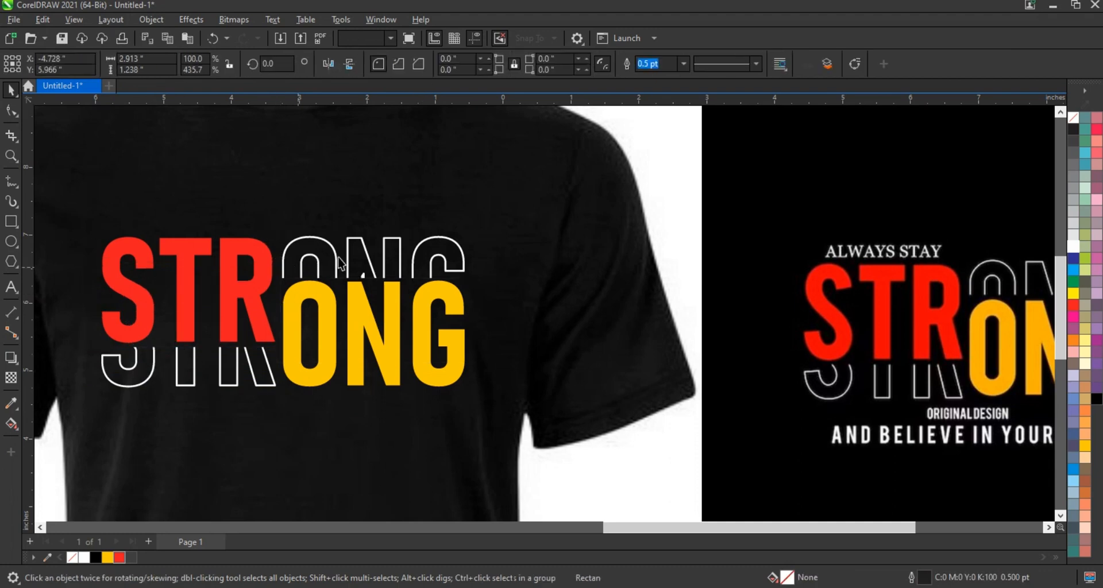
Delete the nodes of the small leftover white fragment inside the upper outlined N
{"action": "scroll", "coordinate": [366, 256], "scroll_direction": "down", "scroll_amount": 3}
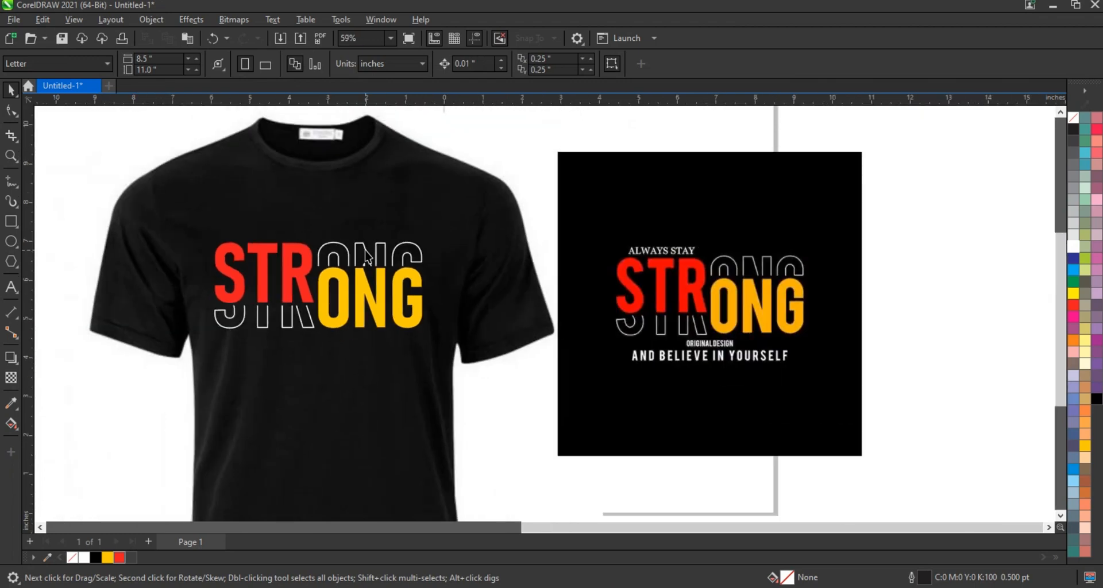
{"action": "left_click", "coordinate": [9, 156]}
{"action": "left_click_drag", "start_coordinate": [141, 208], "coordinate": [838, 373]}
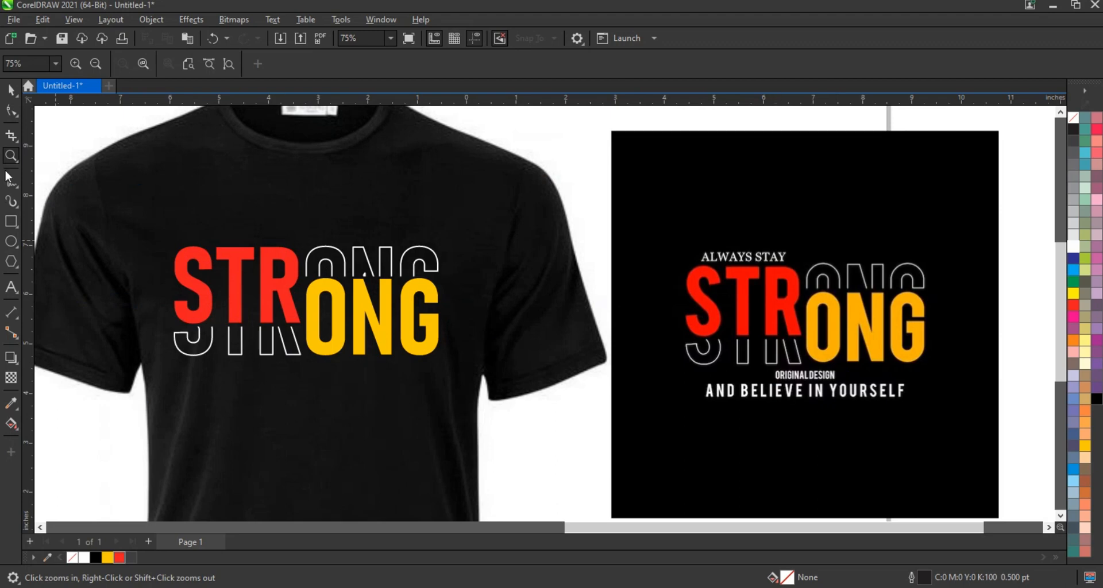
{"action": "left_click_drag", "start_coordinate": [231, 221], "coordinate": [520, 316]}
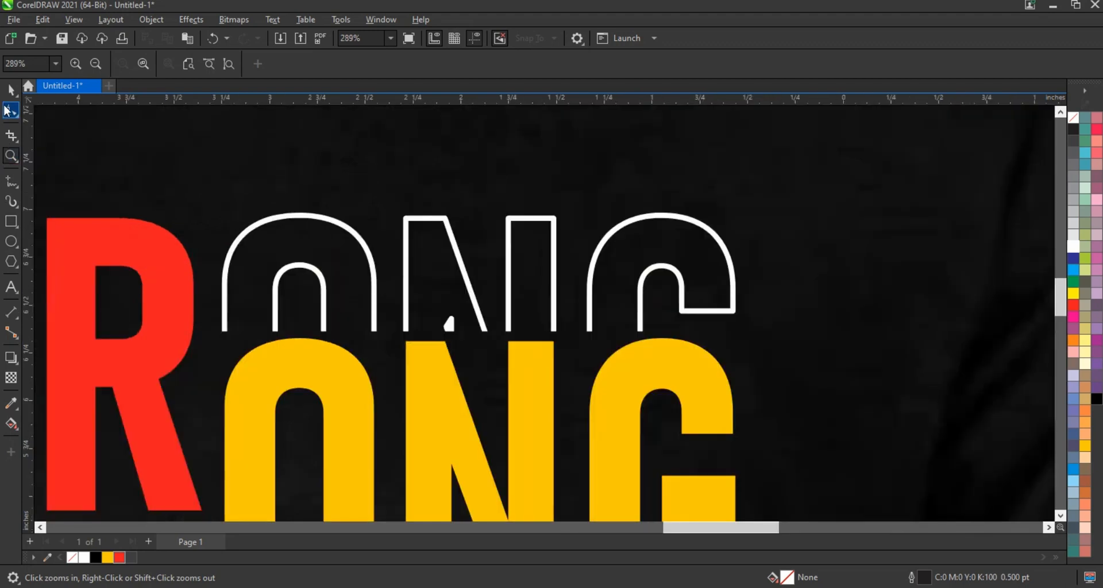
{"action": "left_click", "coordinate": [8, 111]}
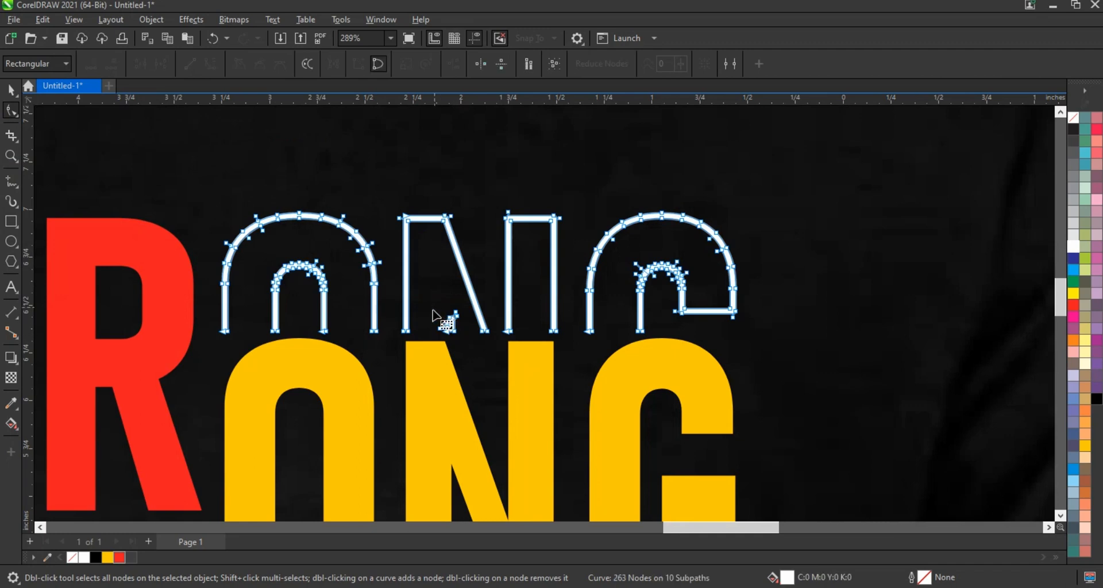
{"action": "left_click_drag", "start_coordinate": [433, 310], "coordinate": [464, 338]}
{"action": "key", "text": "Delete"}
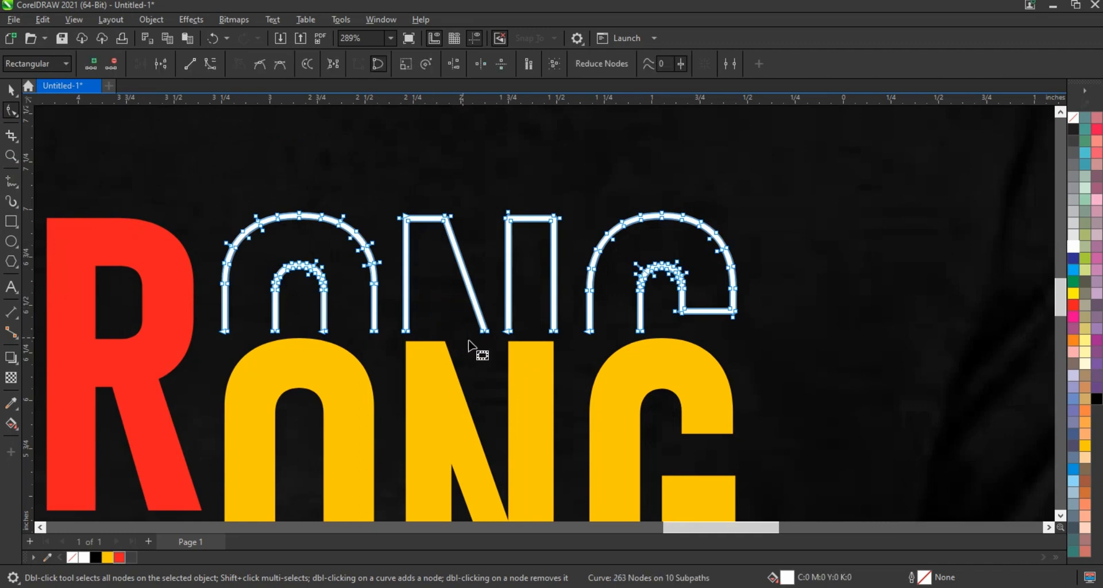
Add the artistic text ALWAYS STAY on the shirt below the STRONG lettering
{"action": "left_click", "coordinate": [11, 156]}
{"action": "right_click", "coordinate": [344, 229]}
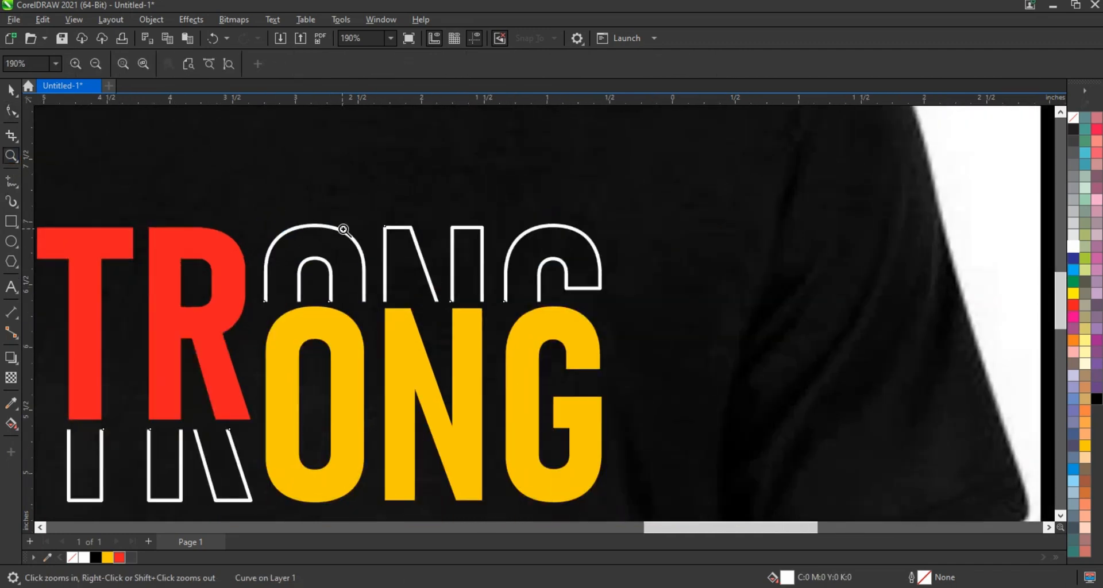
{"action": "scroll", "coordinate": [343, 230], "scroll_direction": "down", "scroll_amount": 3}
{"action": "left_click_drag", "start_coordinate": [162, 169], "coordinate": [878, 413]}
{"action": "left_click", "coordinate": [11, 293]}
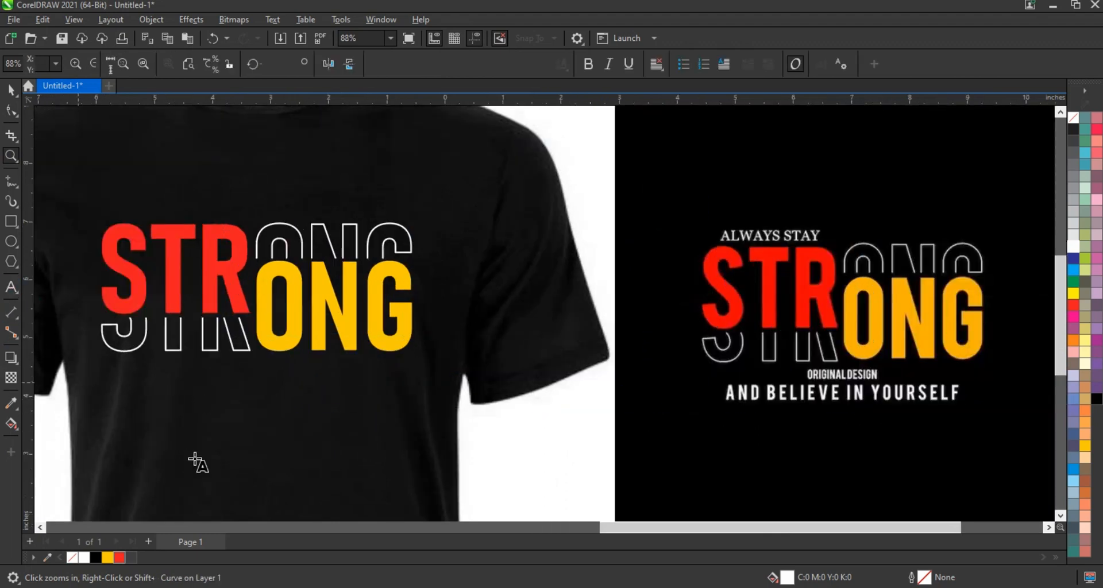
{"action": "left_click", "coordinate": [187, 444]}
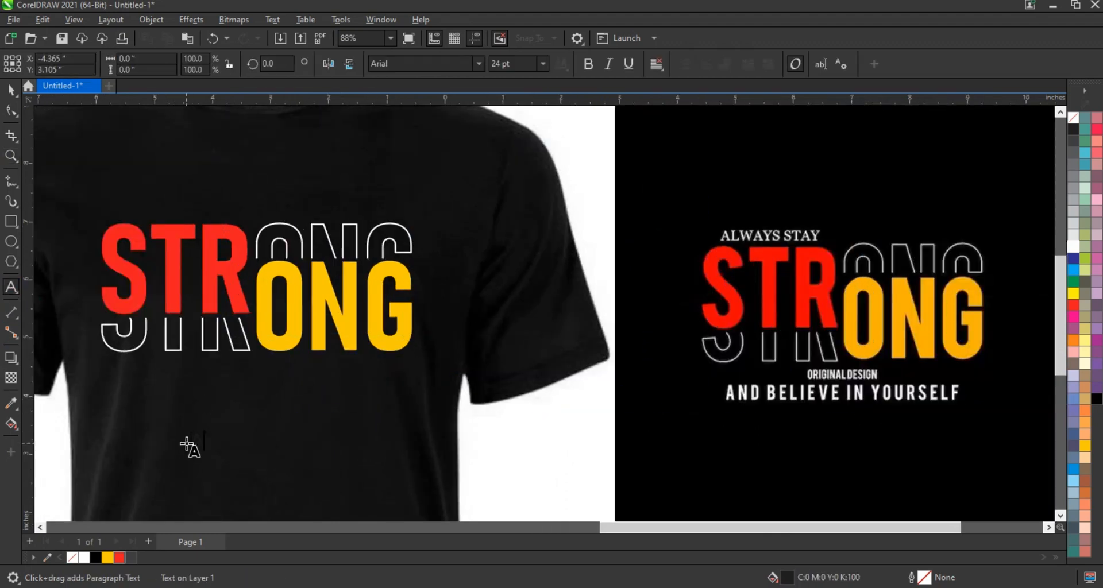
{"action": "type", "text": "ALWAYS STAY"}
{"action": "left_click", "coordinate": [11, 90]}
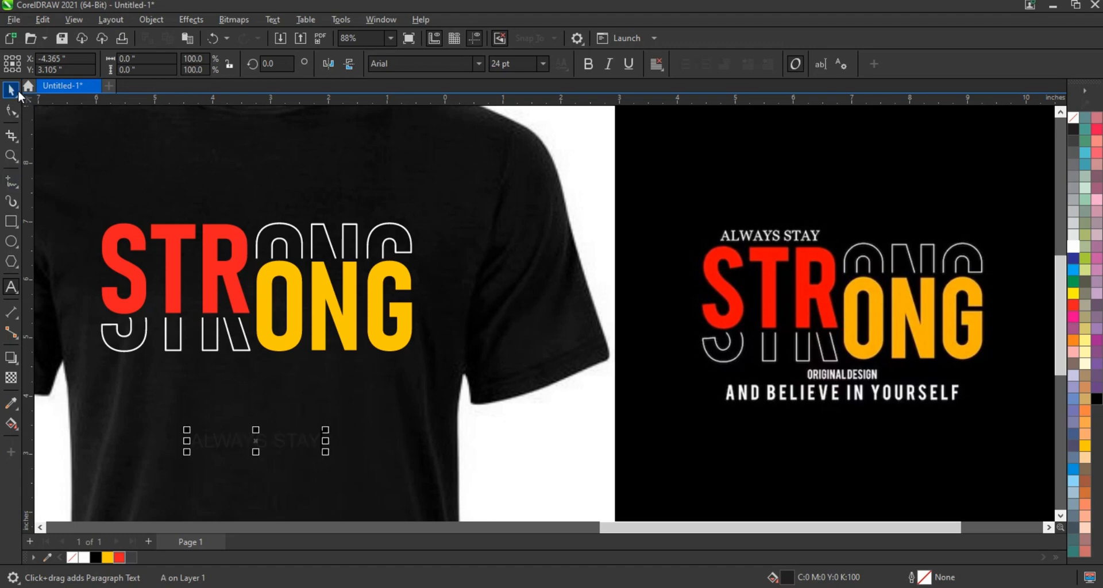
Make ALWAYS STAY bold and white, and fit it just above the red STR at about 2.23 inches wide
{"action": "left_click", "coordinate": [588, 64]}
{"action": "left_click", "coordinate": [1073, 247]}
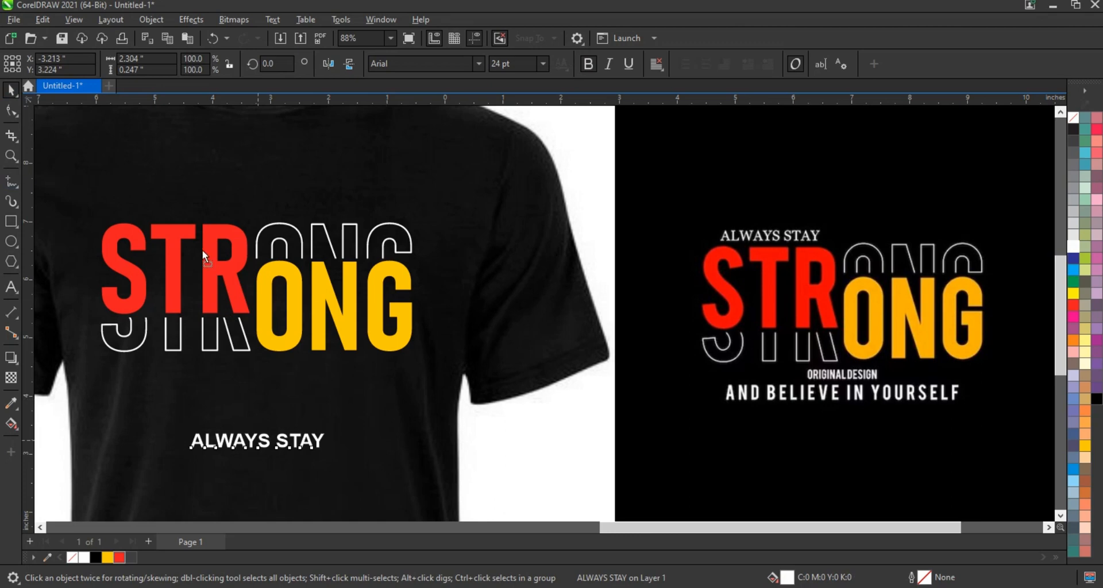
{"action": "left_click_drag", "start_coordinate": [203, 253], "coordinate": [178, 217]}
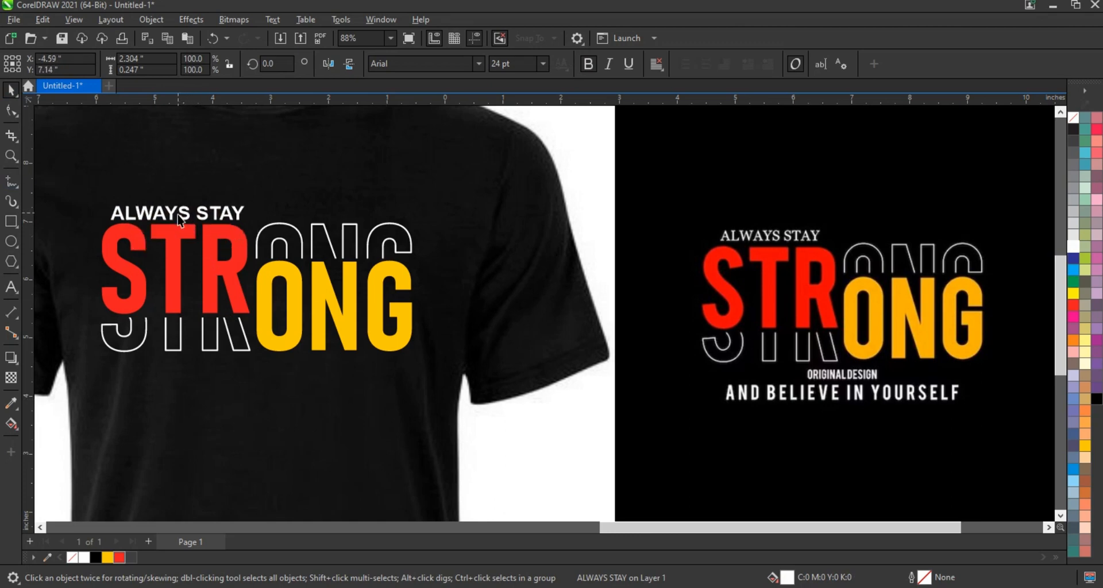
{"action": "left_click_drag", "start_coordinate": [254, 228], "coordinate": [250, 228]}
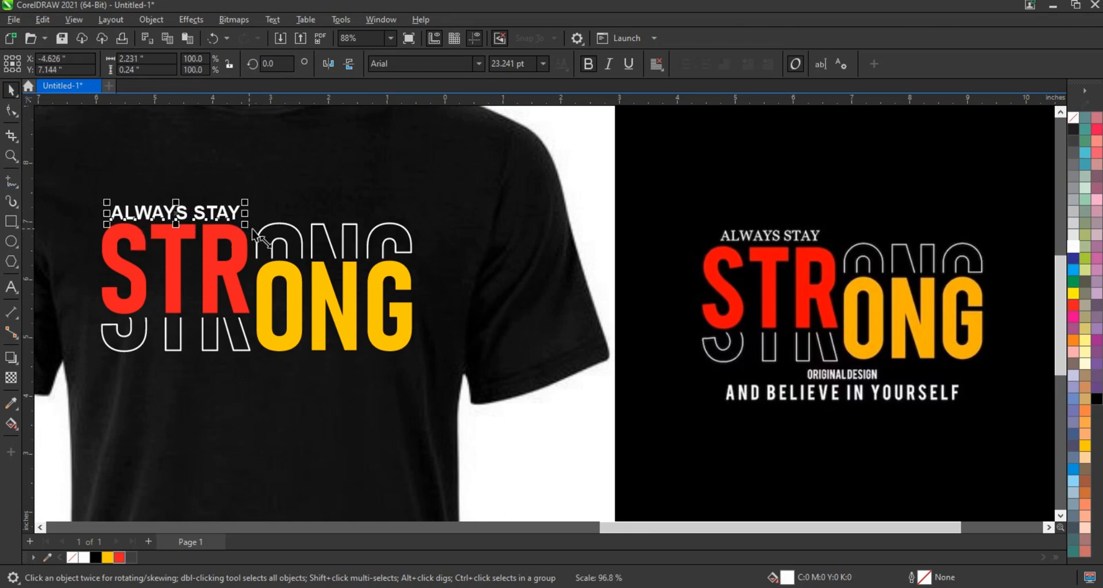
Duplicate ALWAYS STAY beneath the STRONG lettering and scale the copy down to about 16.8 pt
{"action": "left_click_drag", "start_coordinate": [171, 213], "coordinate": [260, 364]}
{"action": "right_click", "coordinate": [260, 364]}
{"action": "left_click_drag", "start_coordinate": [342, 378], "coordinate": [264, 365]}
{"action": "key", "text": "ctrl+z"}
{"action": "left_click", "coordinate": [327, 373]}
{"action": "double_click", "coordinate": [268, 367]}
Replace the lower copy's text with two lines reading ORIGINAL DESIGN and AND BELIEVE IN YOURSELF
{"action": "left_click", "coordinate": [6, 292]}
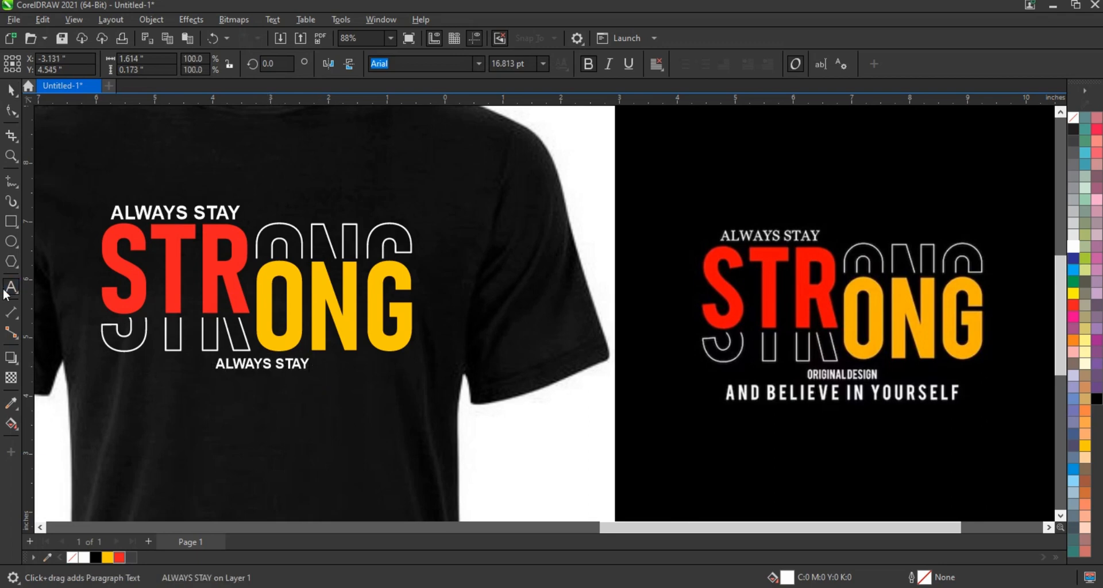
{"action": "key", "text": "ctrl+a"}
{"action": "type", "text": "O"}
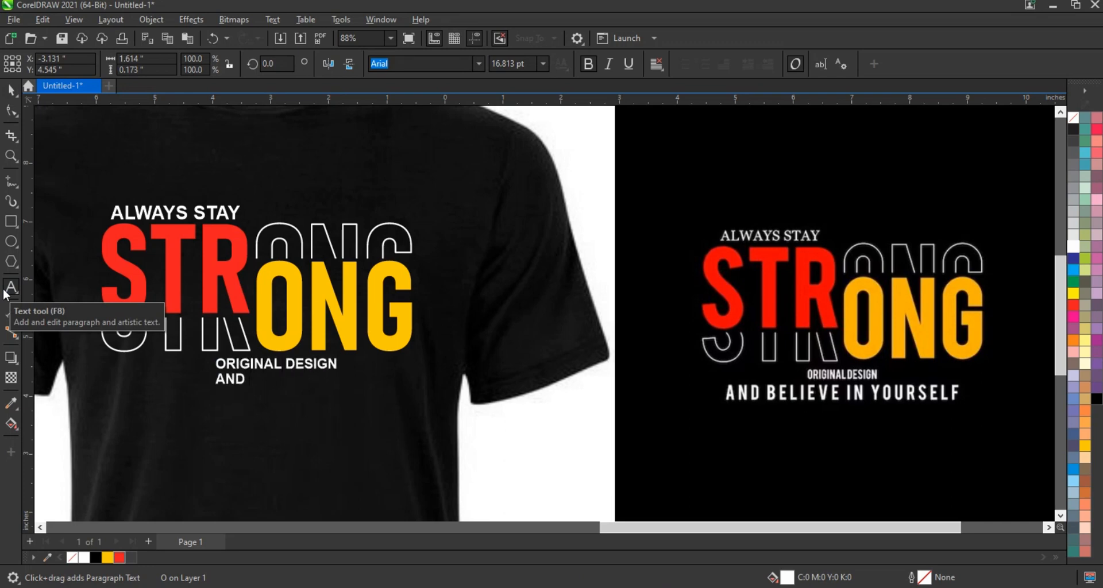
{"action": "type", "text": "IN YOURSELF"}
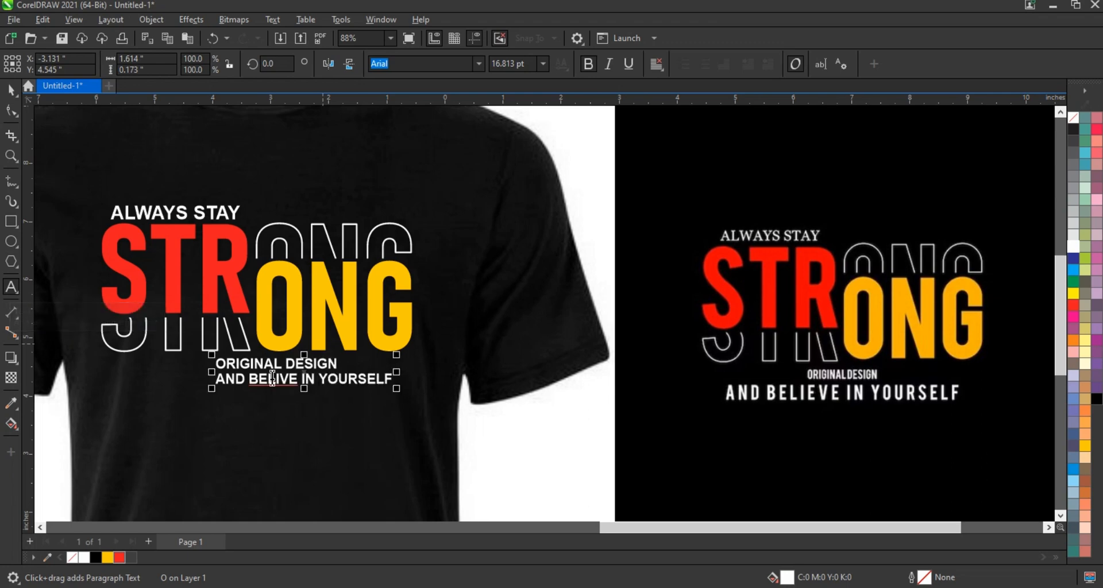
{"action": "left_click", "coordinate": [272, 379]}
{"action": "type", "text": "E"}
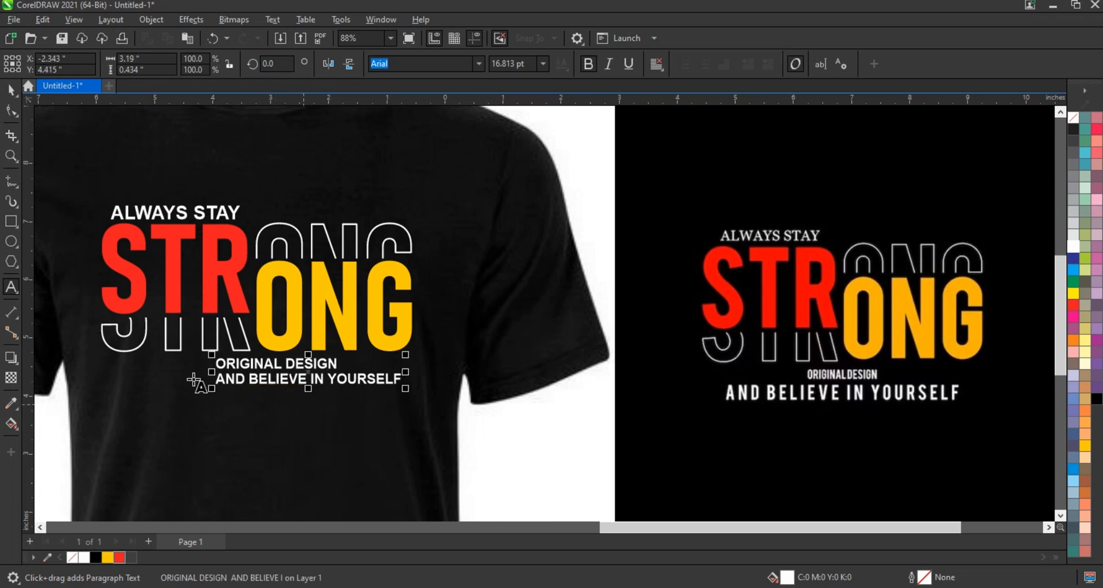
Break the two text lines apart and shift AND BELIEVE IN YOURSELF about 0.74 inches to the left
{"action": "left_click", "coordinate": [10, 92]}
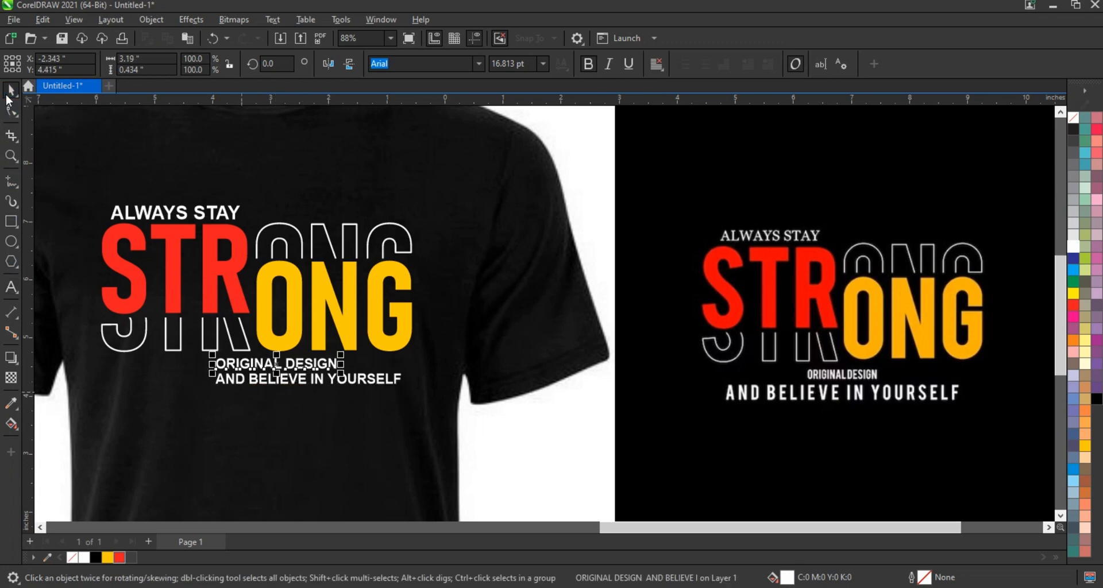
{"action": "left_click", "coordinate": [383, 389]}
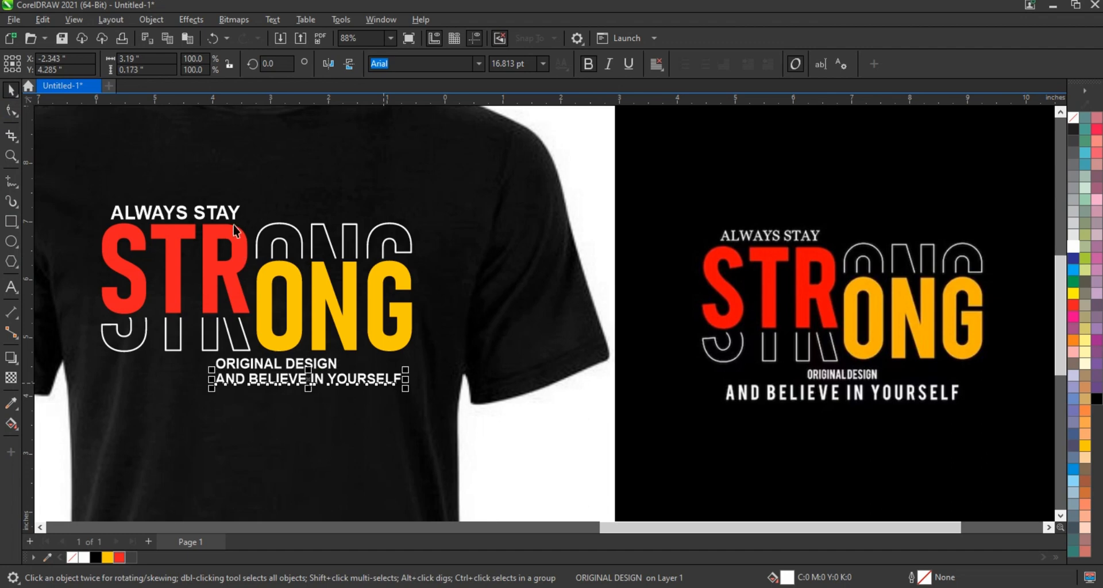
{"action": "left_click_drag", "start_coordinate": [285, 384], "coordinate": [242, 384]}
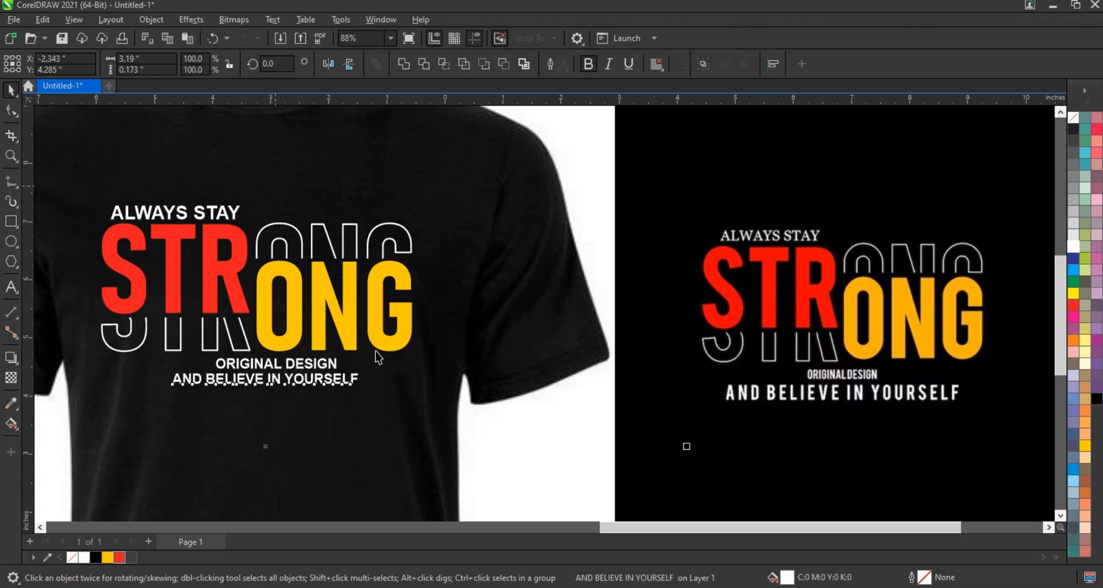
Shrink ORIGINAL DESIGN and center both tagline lines beneath the STRONG lettering
{"action": "left_click", "coordinate": [342, 371]}
{"action": "left_click_drag", "start_coordinate": [341, 373], "coordinate": [314, 379]}
{"action": "left_click", "coordinate": [295, 384], "text": "shift"}
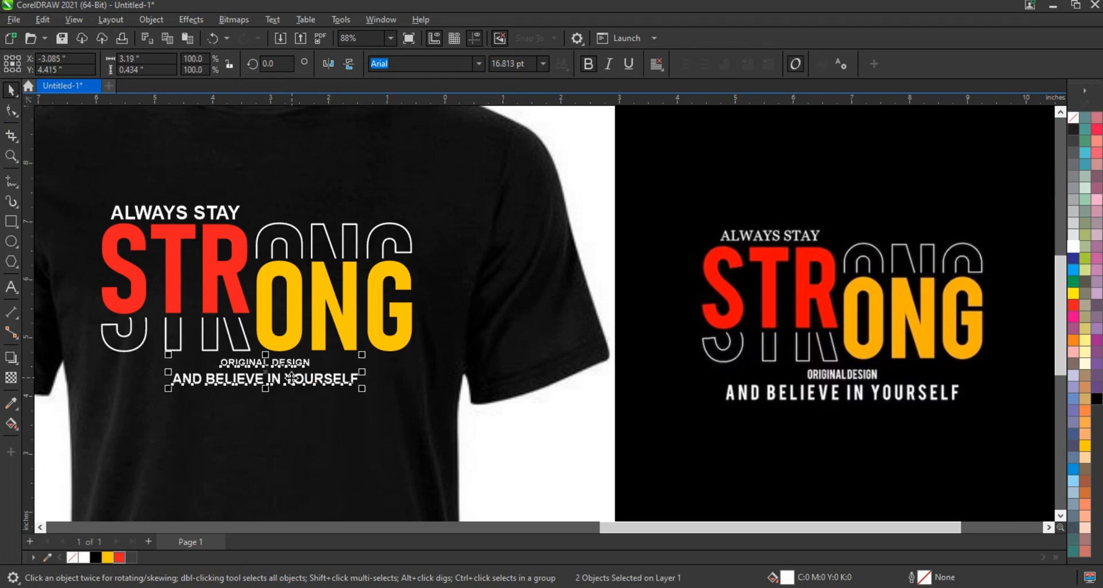
{"action": "left_click_drag", "start_coordinate": [357, 391], "coordinate": [308, 395]}
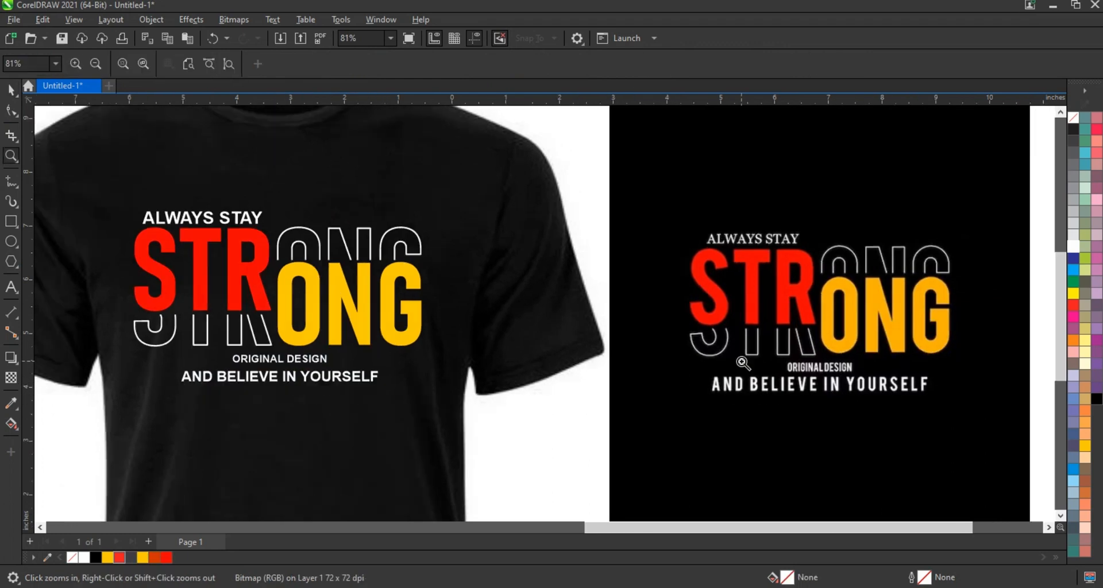